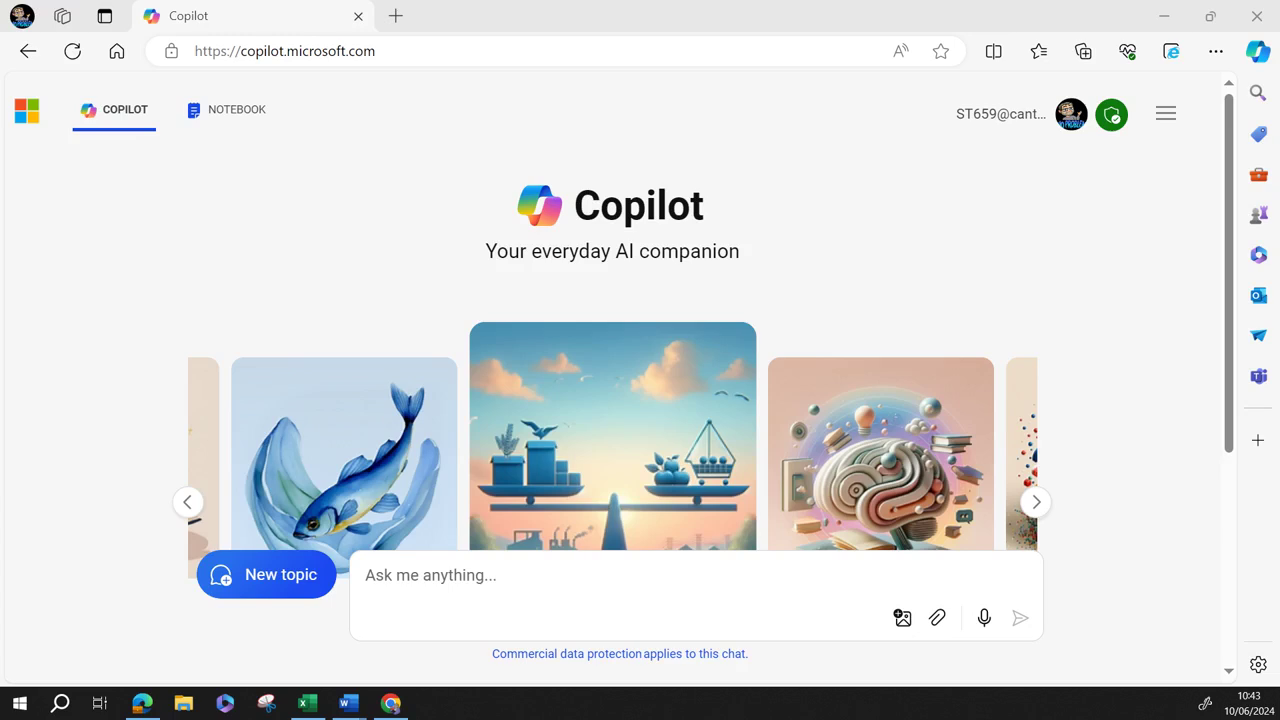
Submit a prompt requesting five innovative Data Intelligence Master's dissertation projects on measuring academic publications with open-source tools, each with TITLE, INTRODUCTION and PROBLEM STATEMENT
left_click(54, 571)
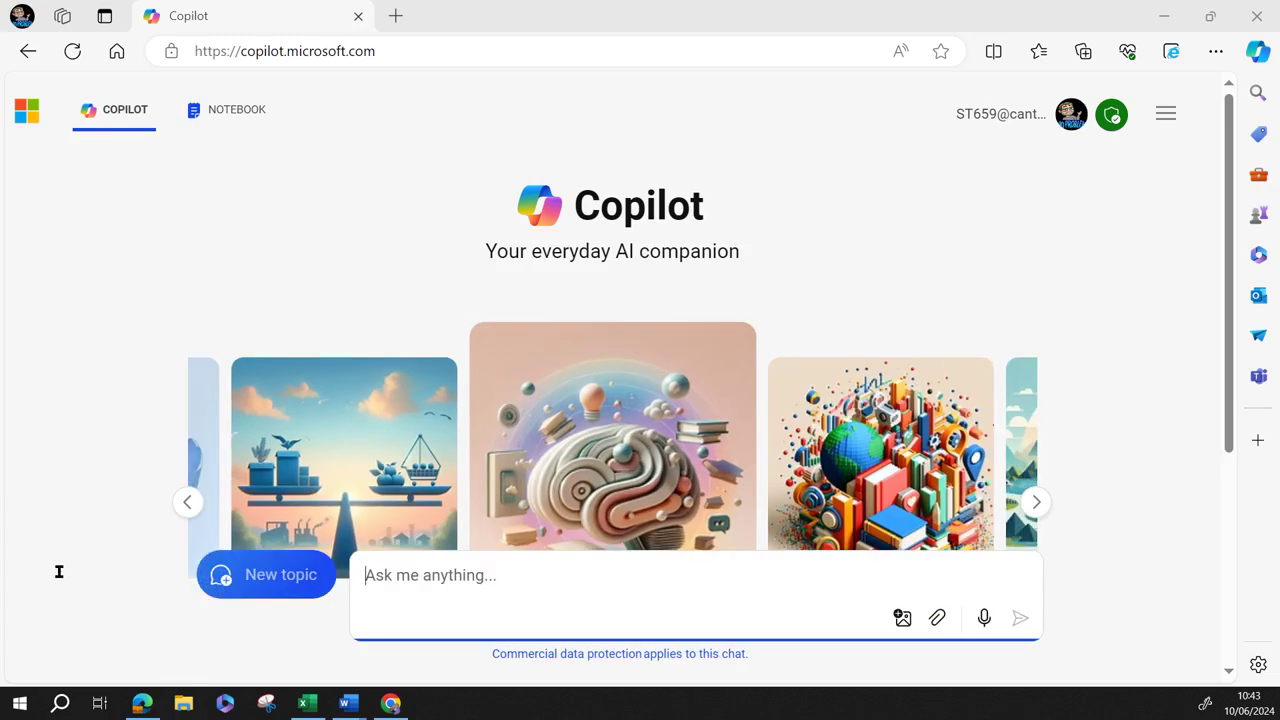
type("Taking the topic \"Leveraging open-source tools to measure and present academics publications automatically from public domian data.\". Give five innovative projects for a Master's level student dissertation in Data Intelligence. Each project example will contain subheading and content for TITLE, INTRODUCTION, PROBLEM STATEMENT")
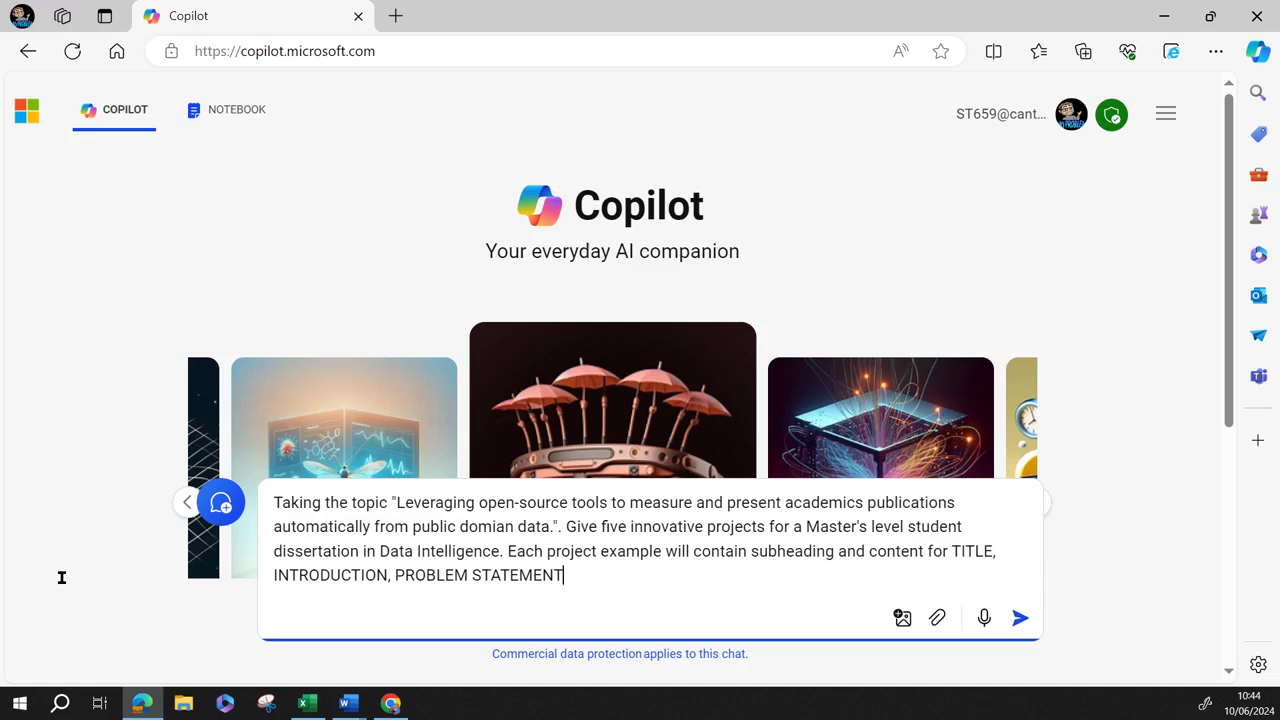
key("Return")
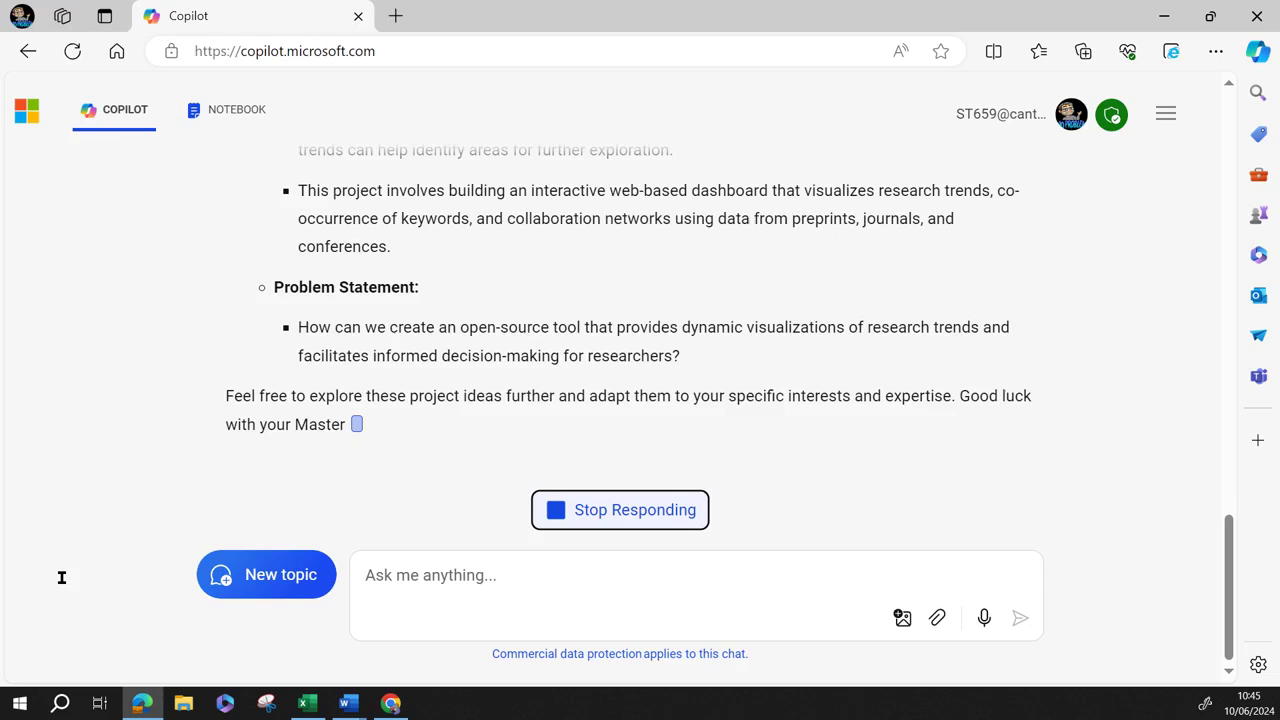
Read through the five generated project ideas, checking each one's title, introduction and problem statement
scroll(112, 435, "up", 4)
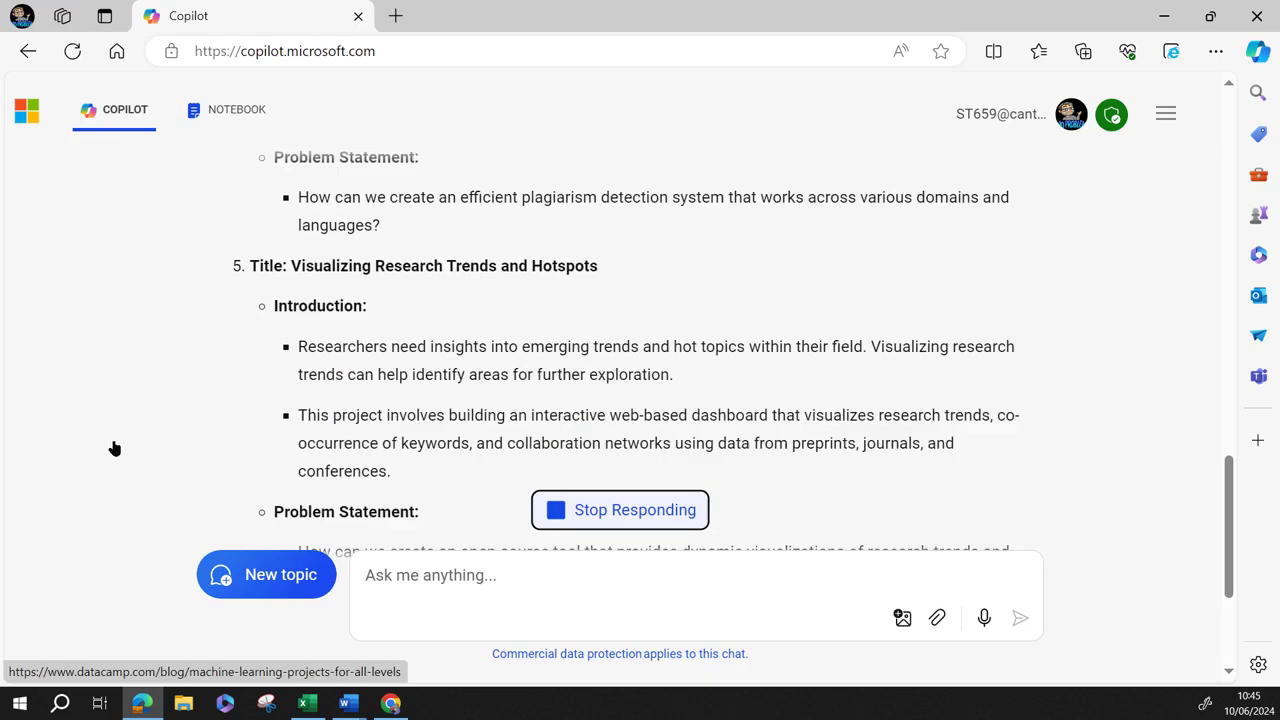
scroll(115, 447, "up", 12)
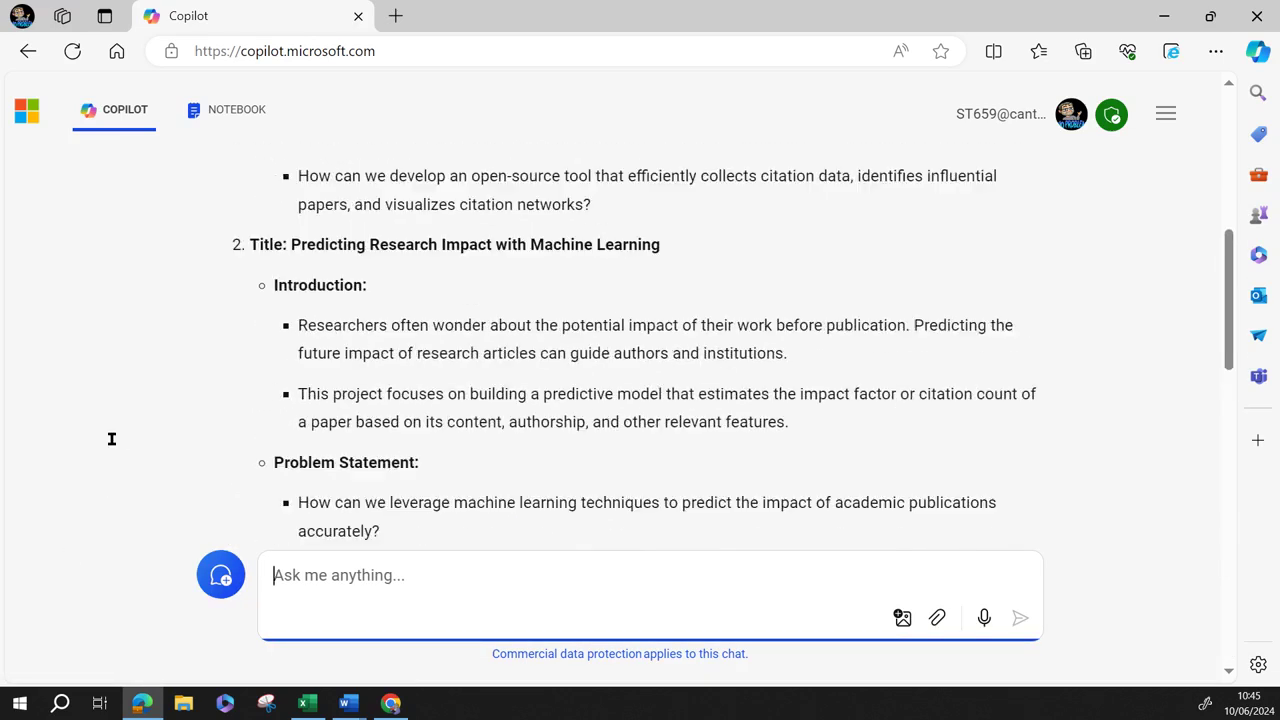
scroll(114, 445, "up", 4)
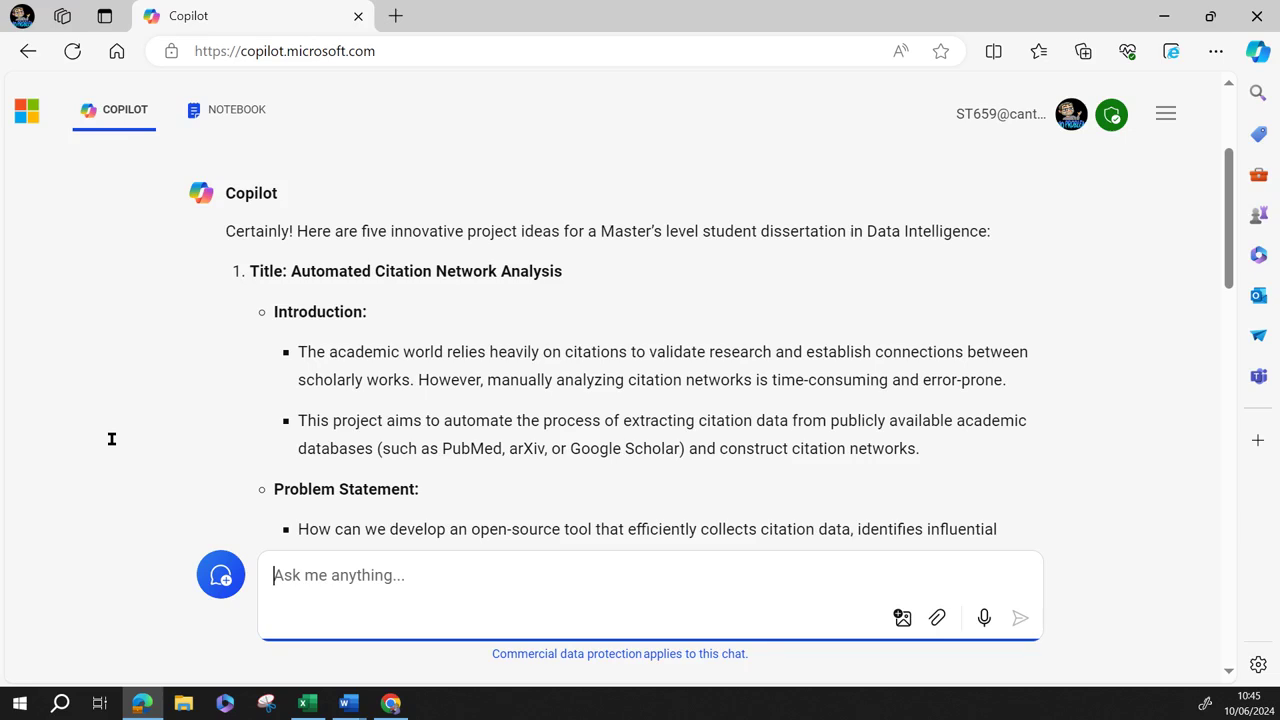
scroll(112, 439, "down", 2)
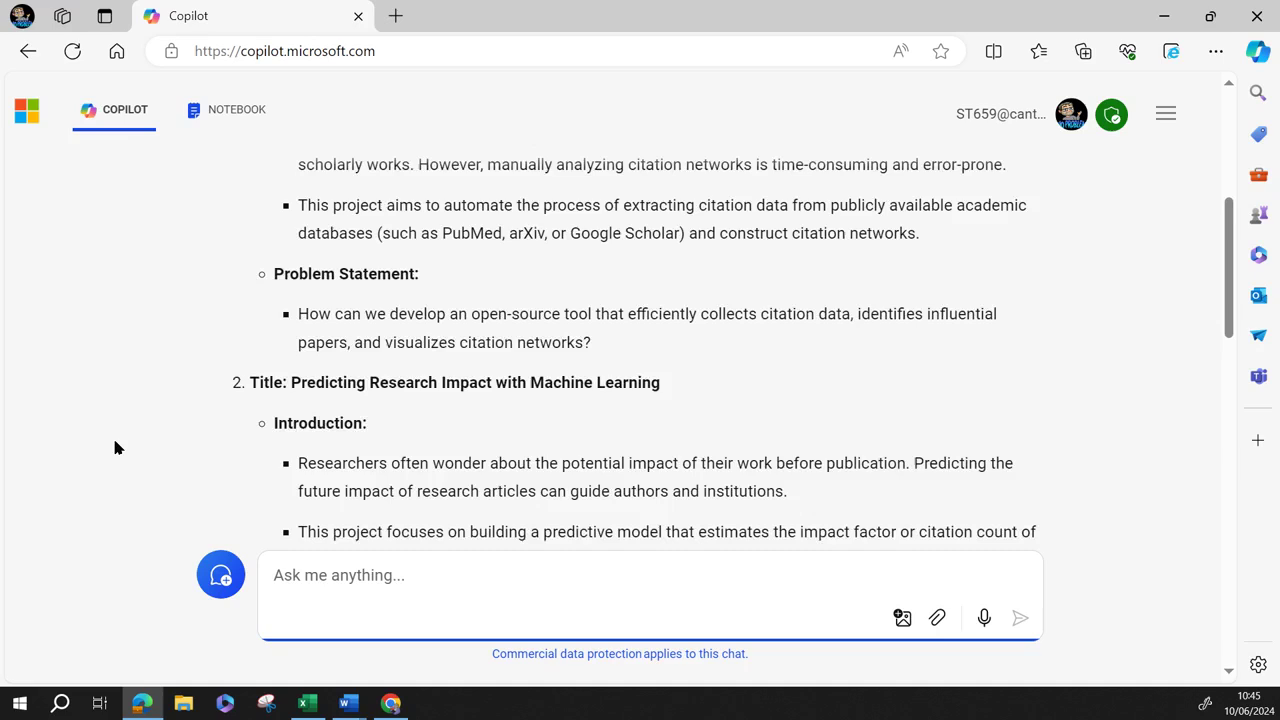
scroll(115, 447, "up", 1)
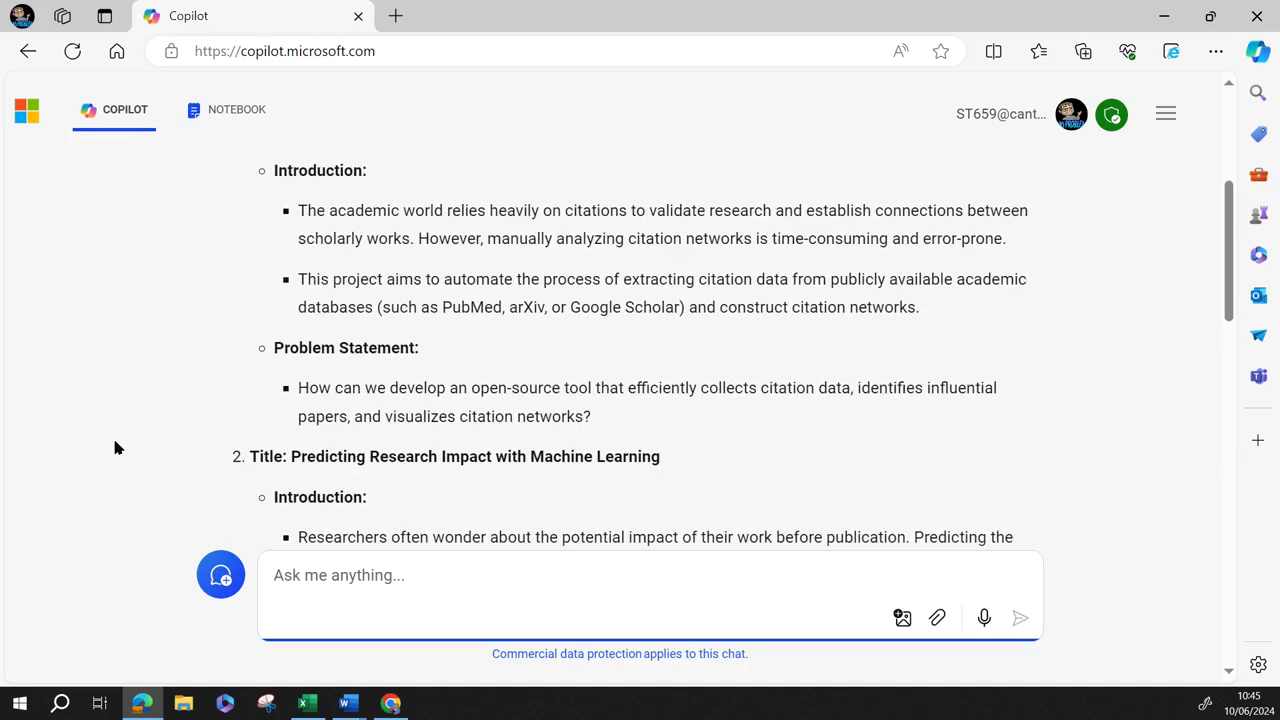
scroll(115, 447, "down", 1)
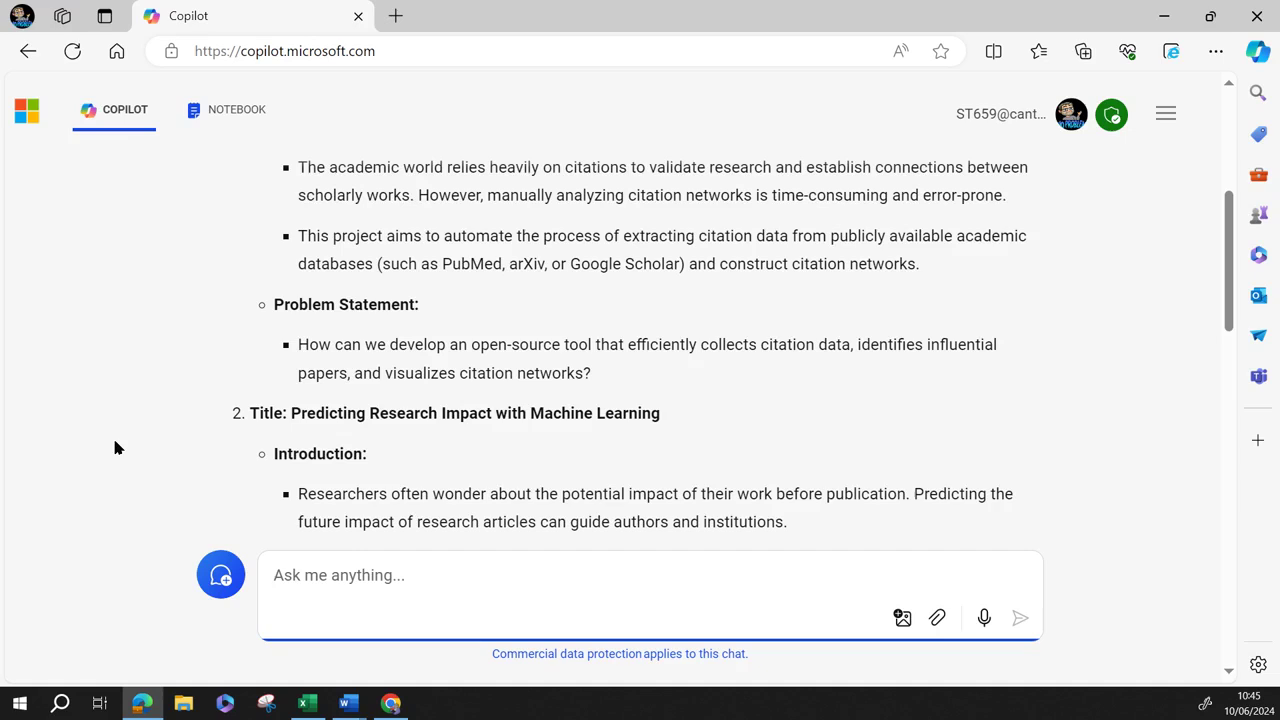
scroll(115, 447, "down", 4)
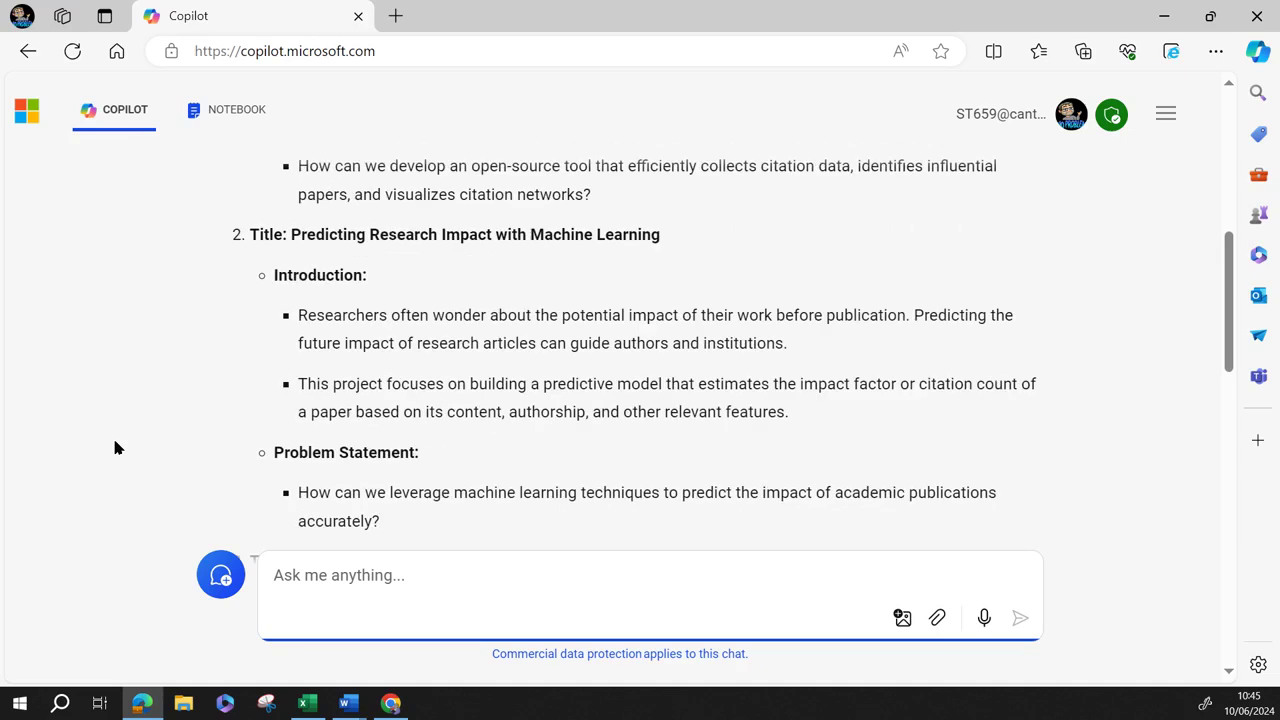
scroll(112, 438, "down", 1)
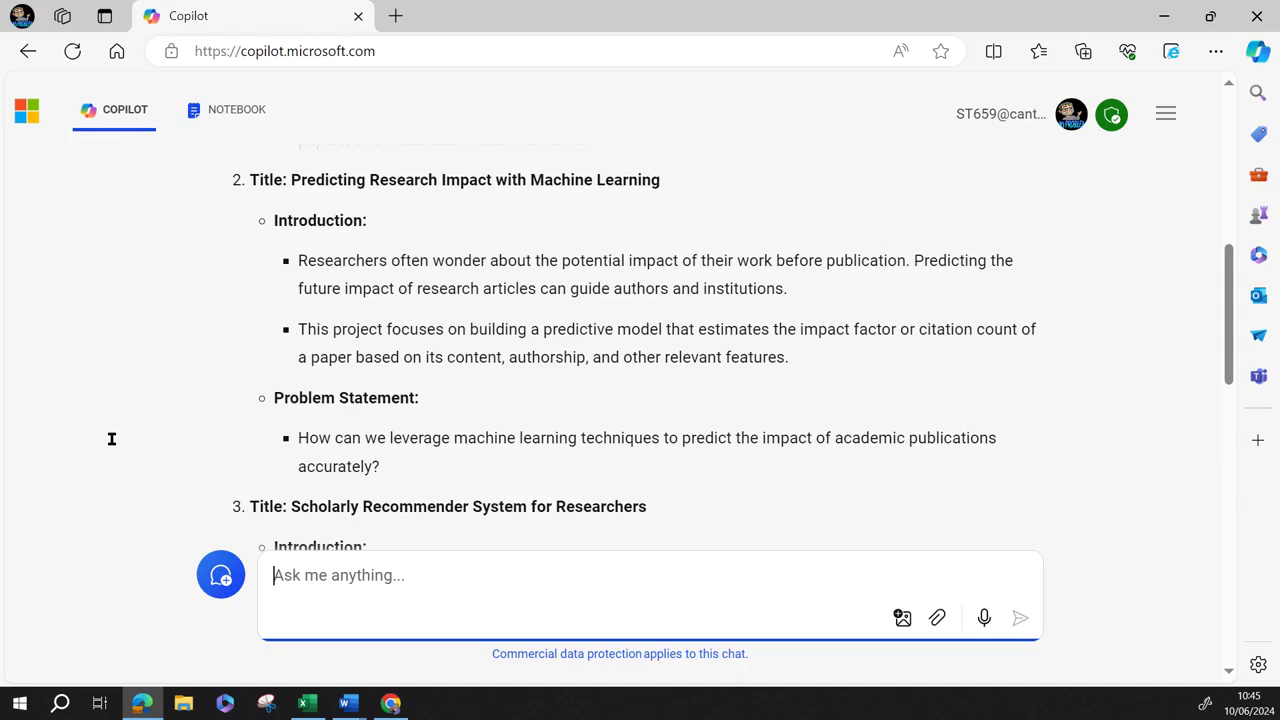
scroll(112, 438, "down", 6)
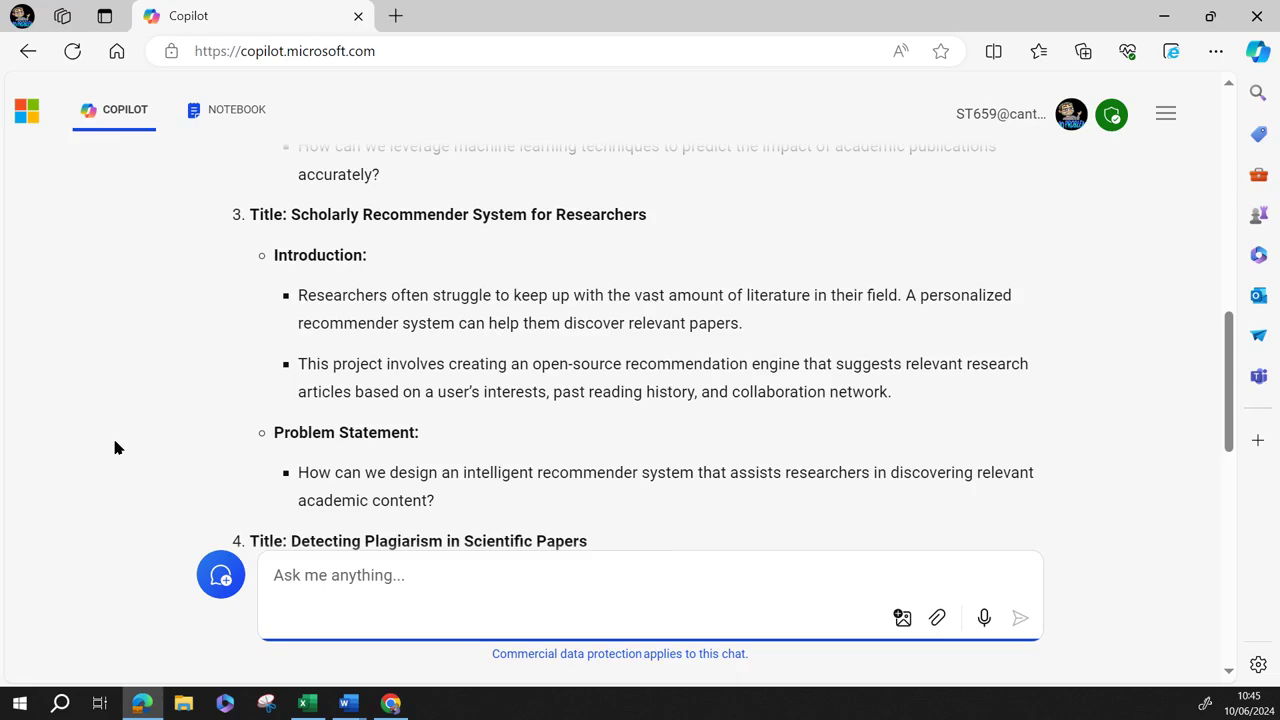
scroll(115, 447, "down", 3)
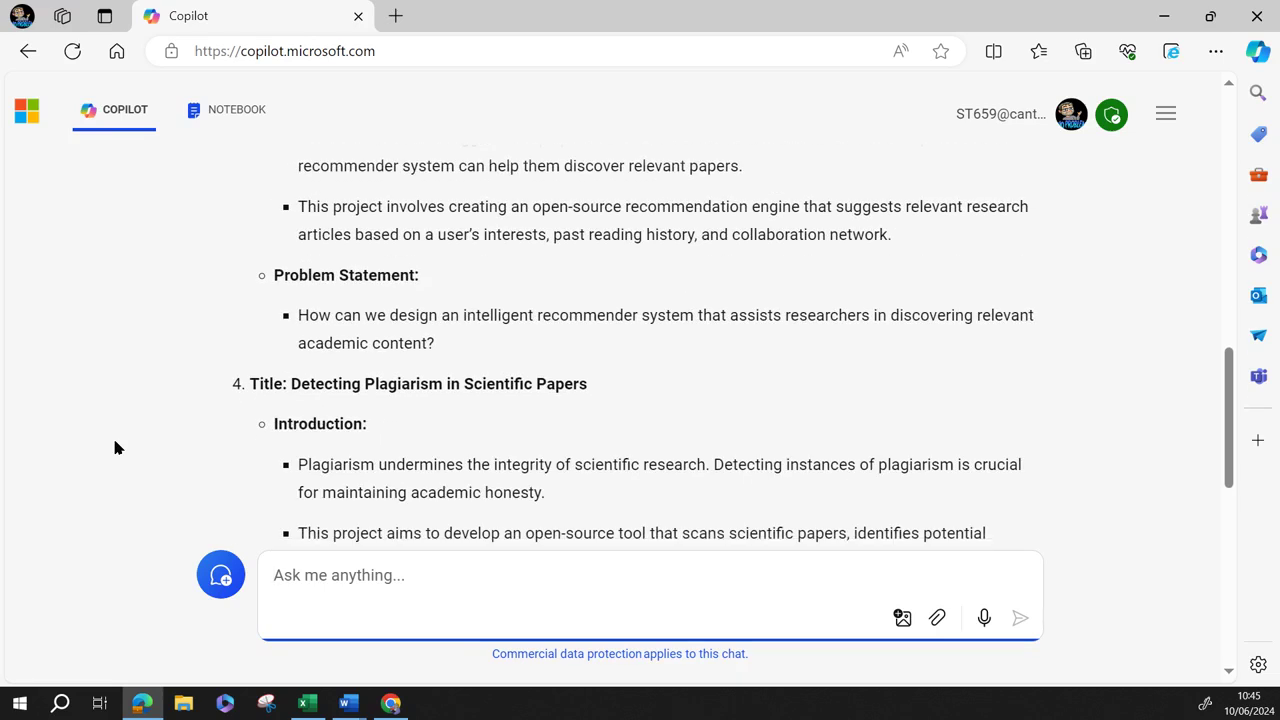
scroll(112, 438, "down", 4)
scroll(112, 438, "down", 8)
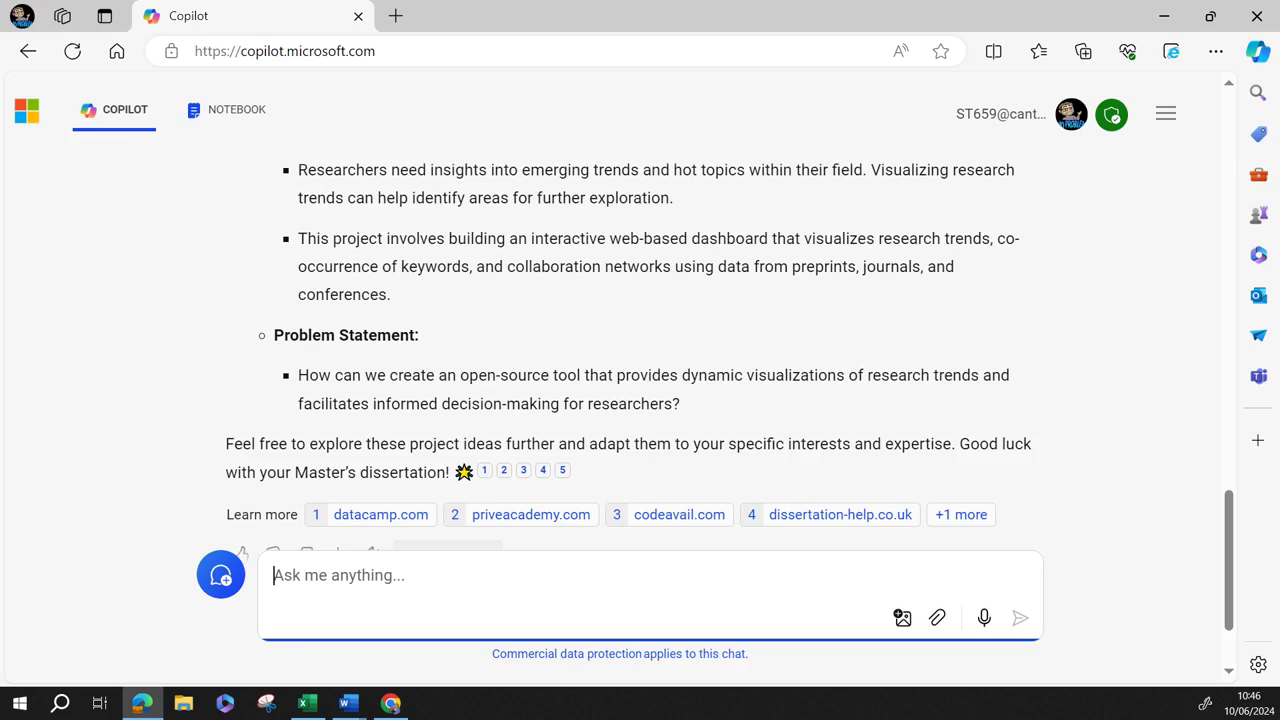
key("alt+Tab")
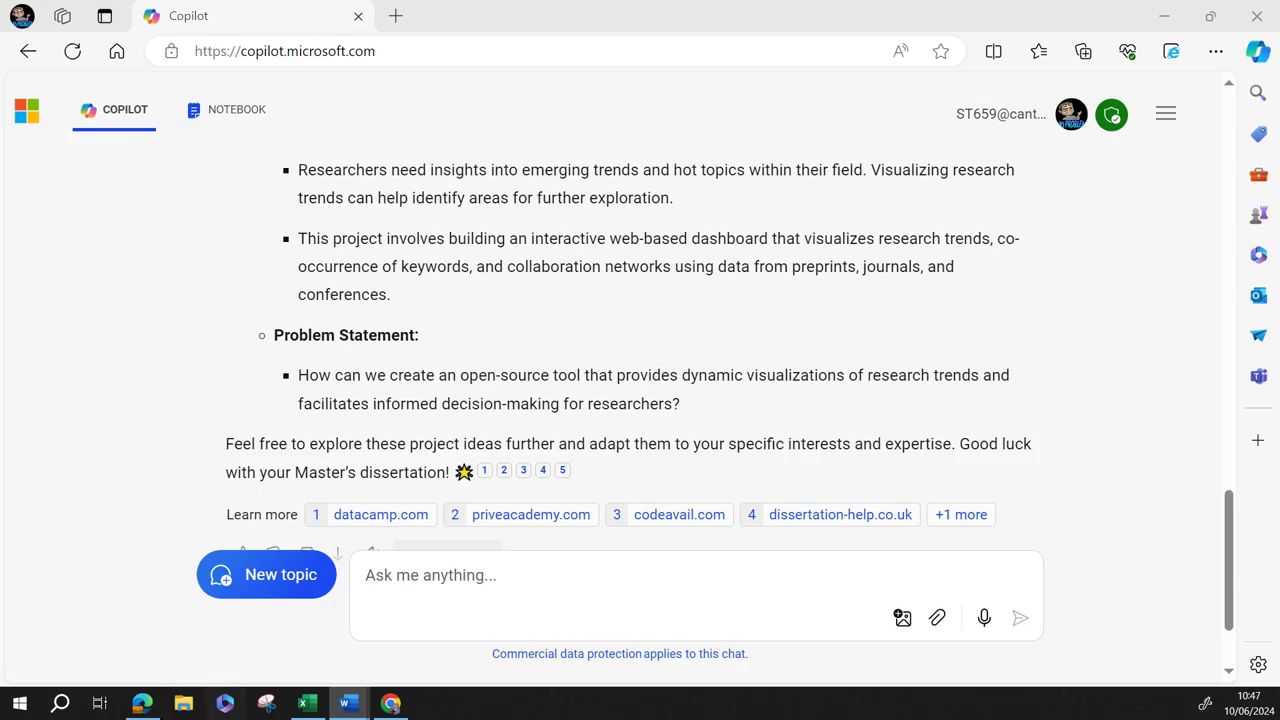
left_click(53, 572)
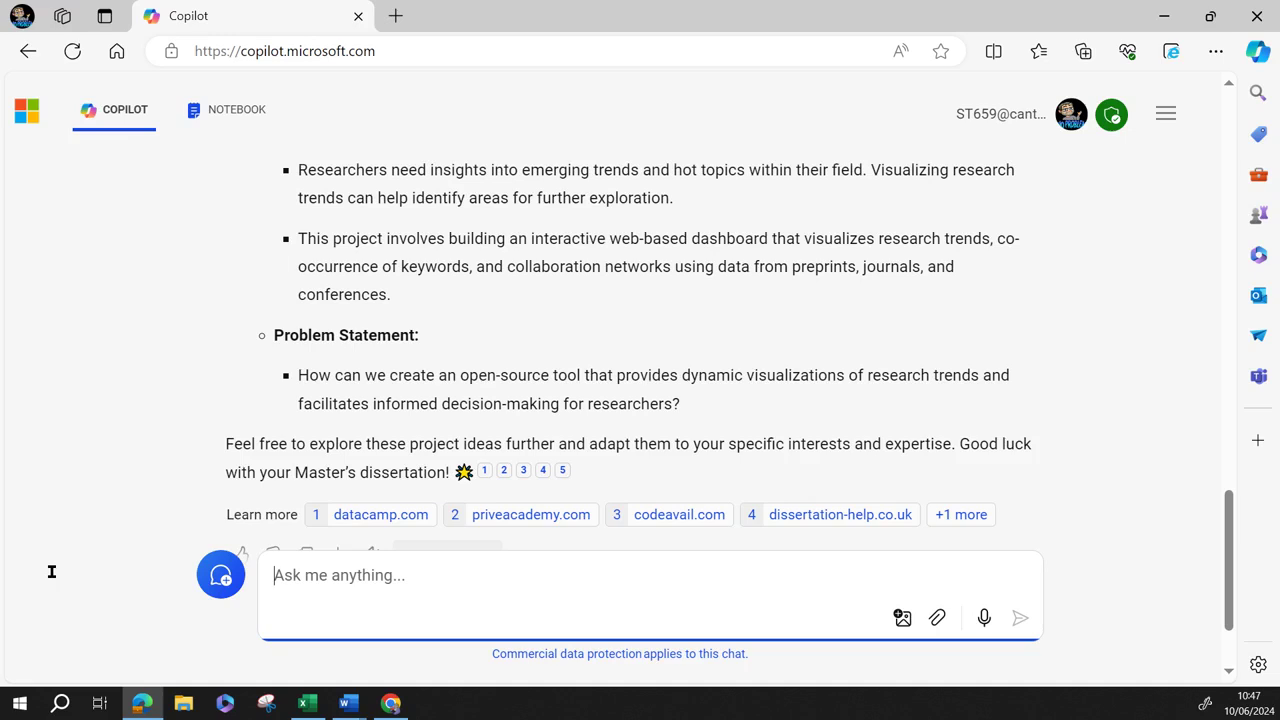
scroll(66, 330, "up", 5)
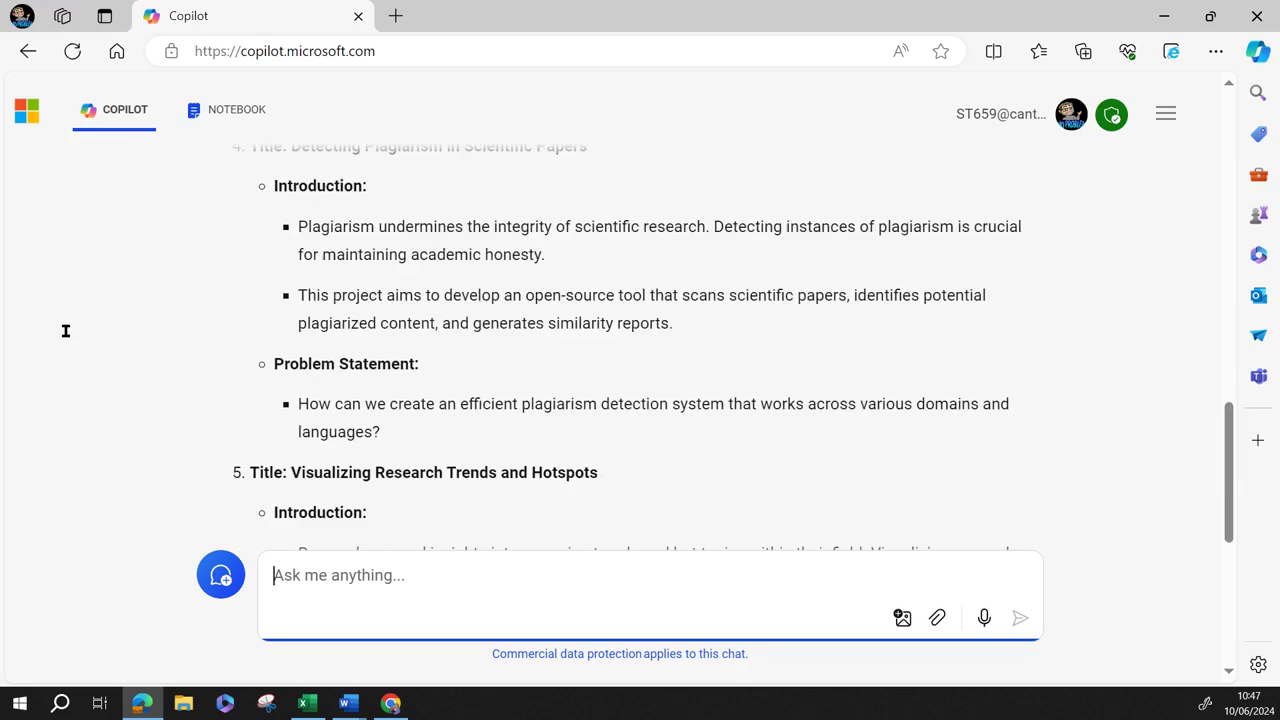
scroll(66, 330, "down", 2)
scroll(69, 335, "down", 4)
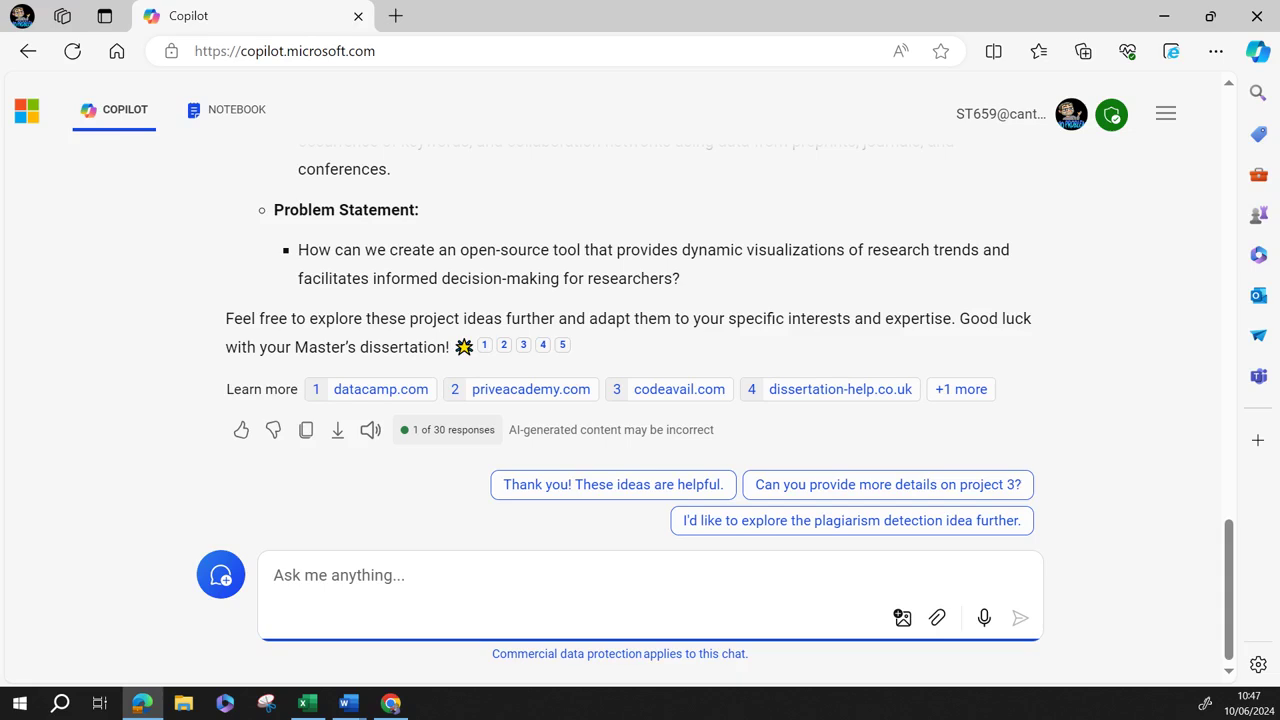
type("Taking the topic \"Leveraging open-source tools to measure and present academics publications automatically from public domian data.\". Give five innovative projects for a Master's level student dissertation in Data Intelligence. Each project example will contain subheading and content for TITLE, INTRODUCTION, PROBLEM STATEMENT")
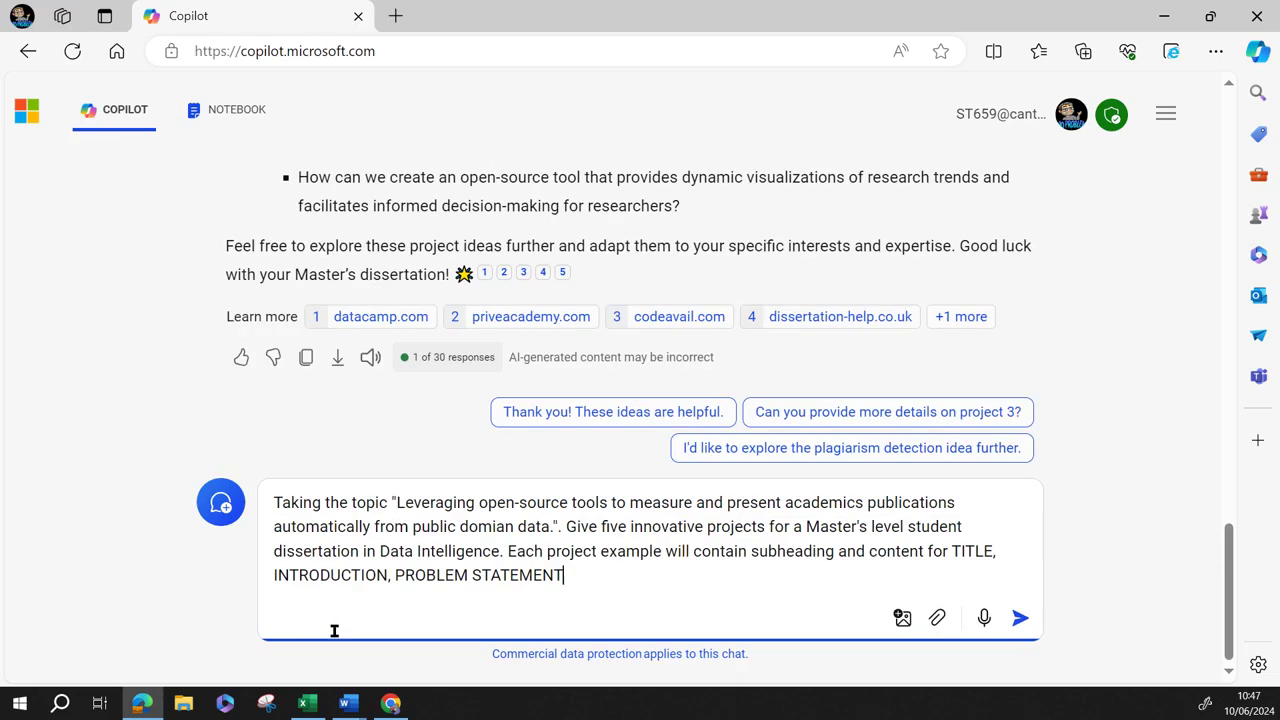
key("ctrl+a")
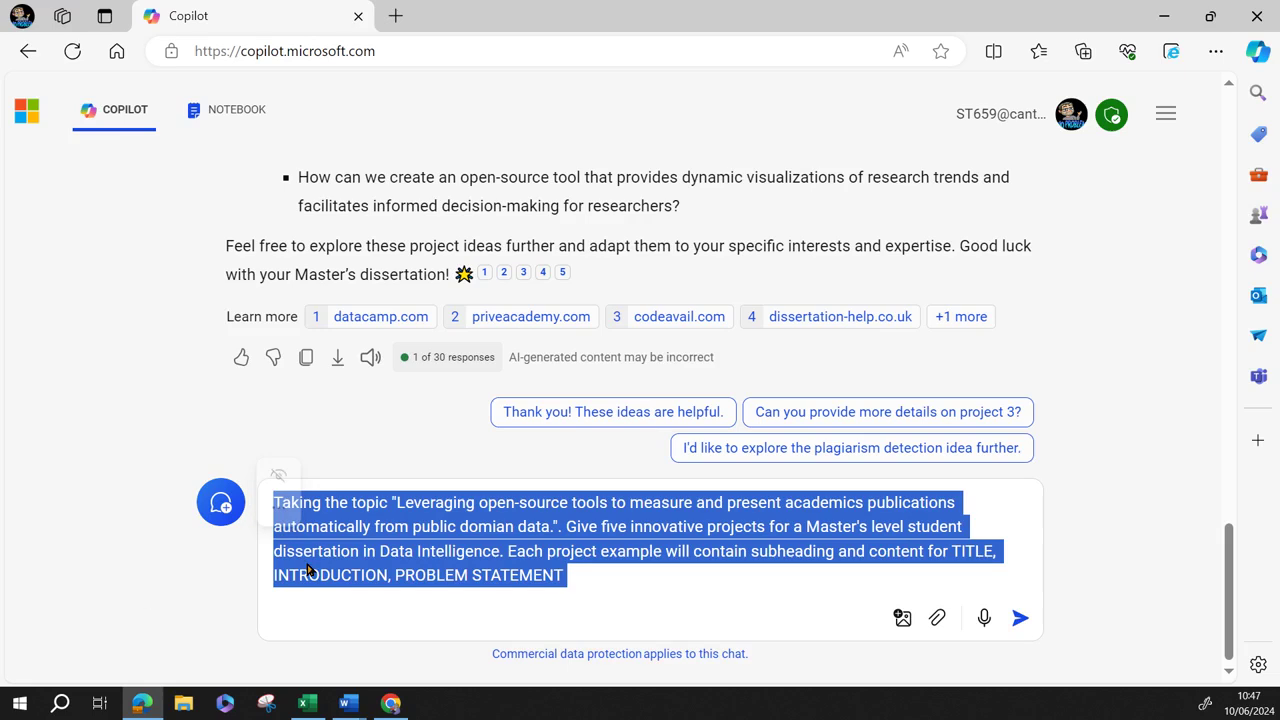
key("End")
key("ctrl+shift+Left")
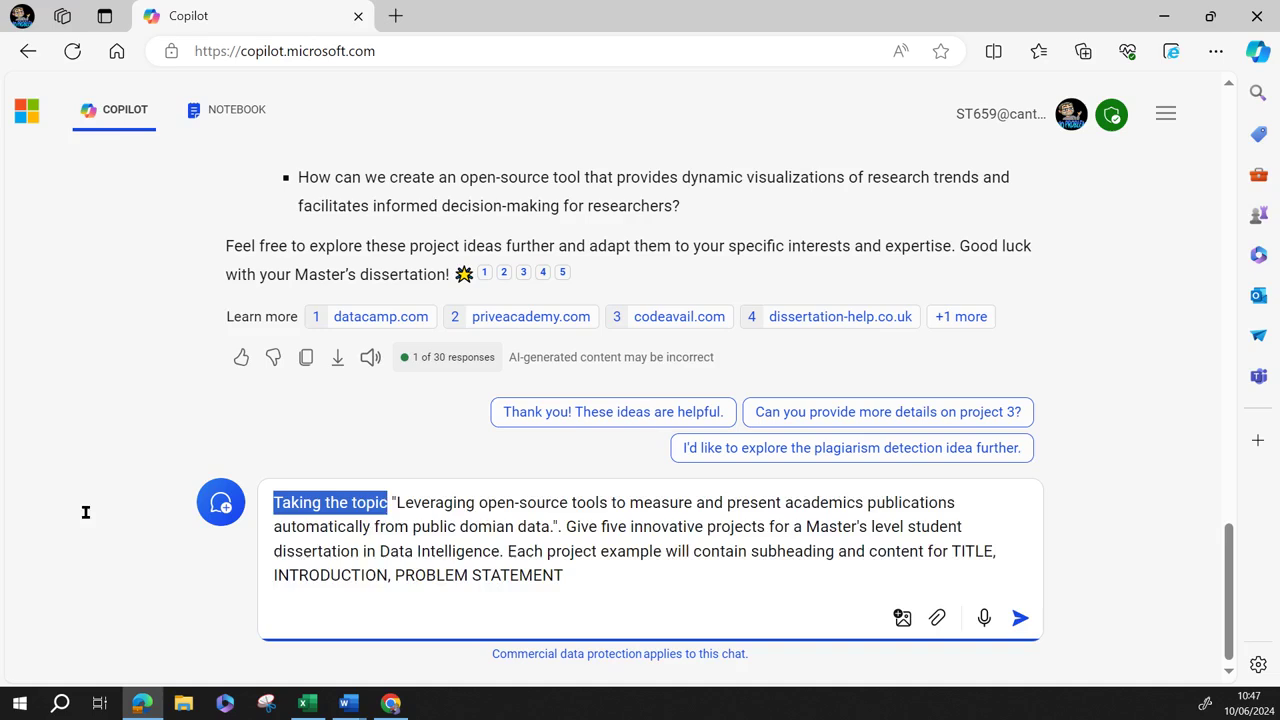
key("ctrl+a")
key("BackSpace")
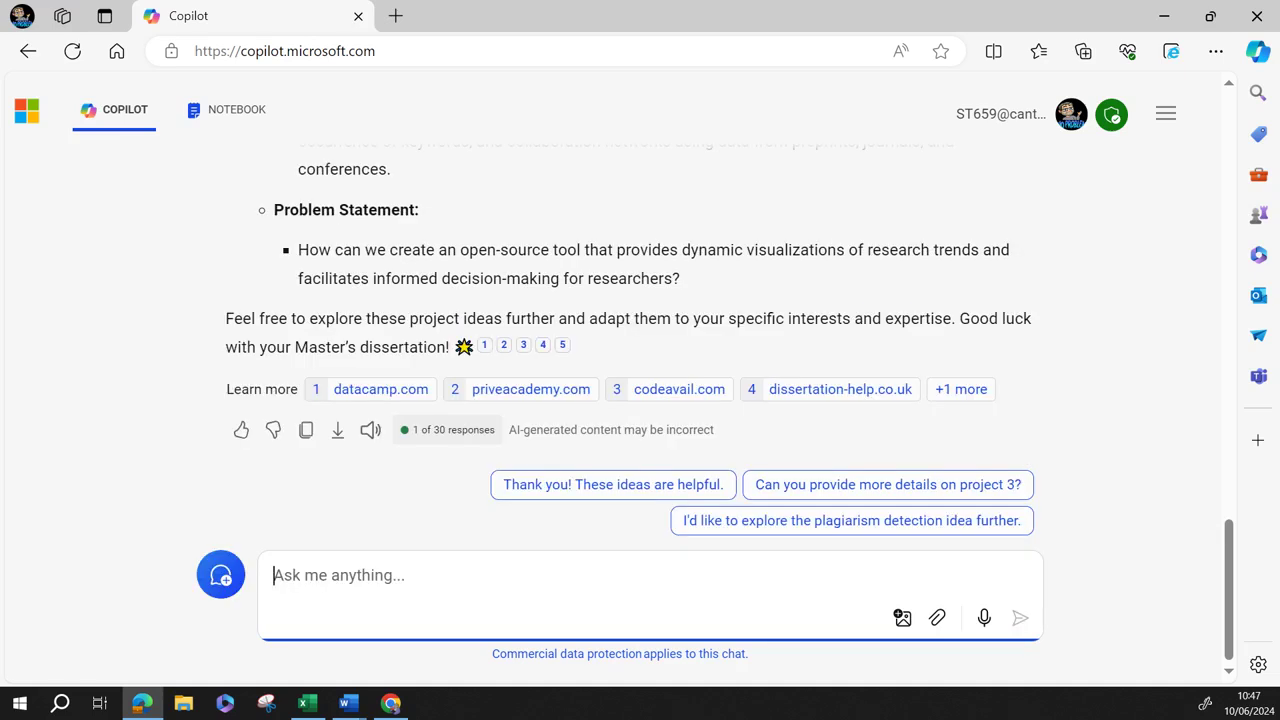
Start a follow-up prompt reading "Expand project 5. For this project include the following Subheadings"
type("Expand ")
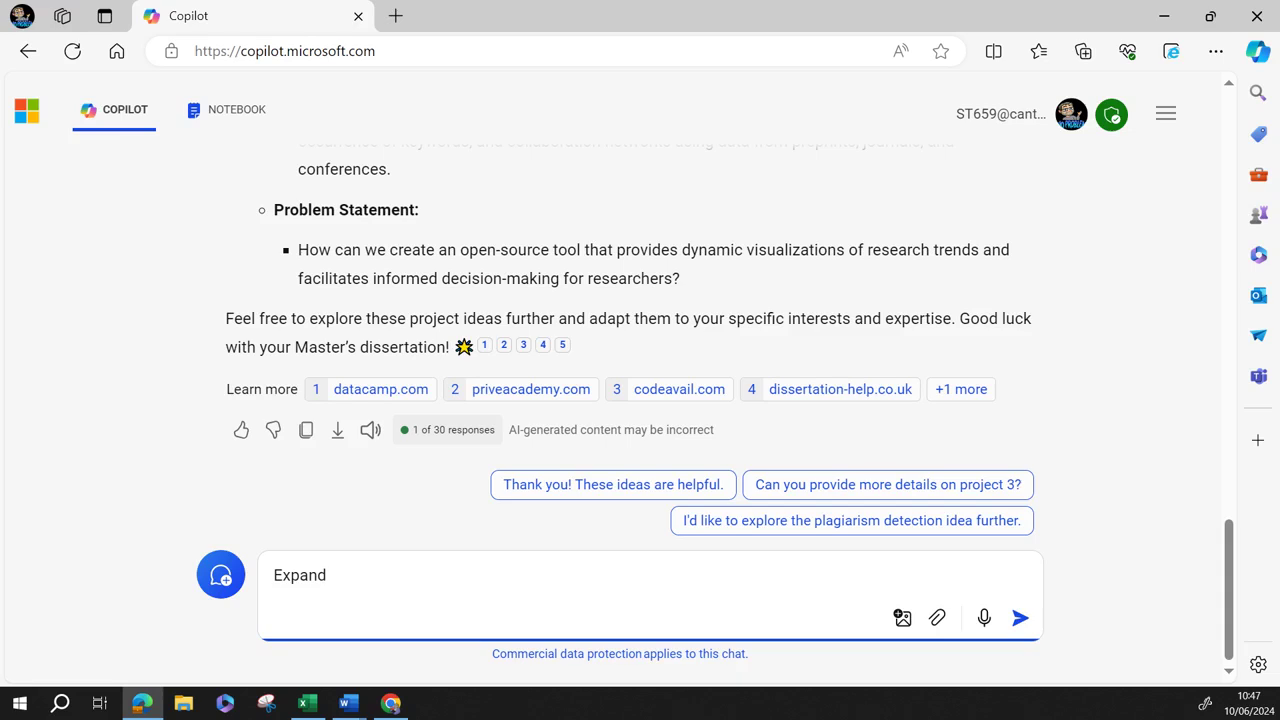
type("project 5. for")
key("BackSpace")
key("BackSpace")
key("BackSpace")
key("BackSpace")
type("For this project")
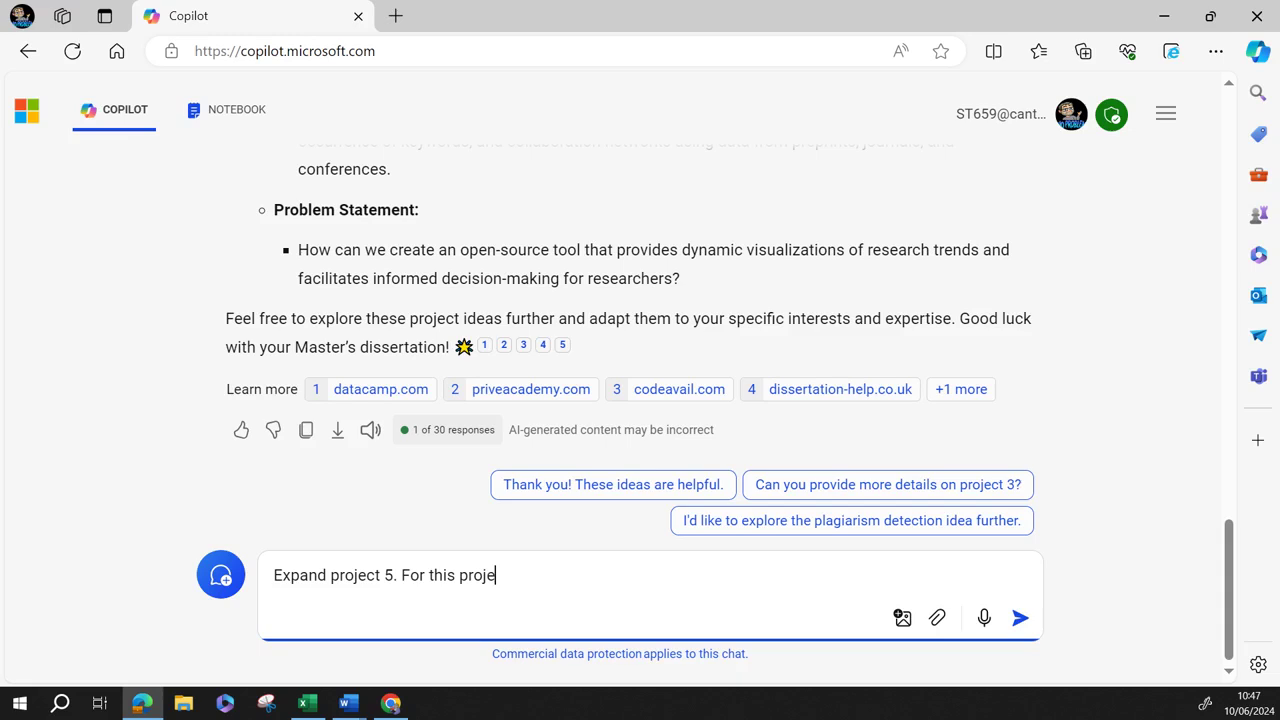
type(" include the following ")
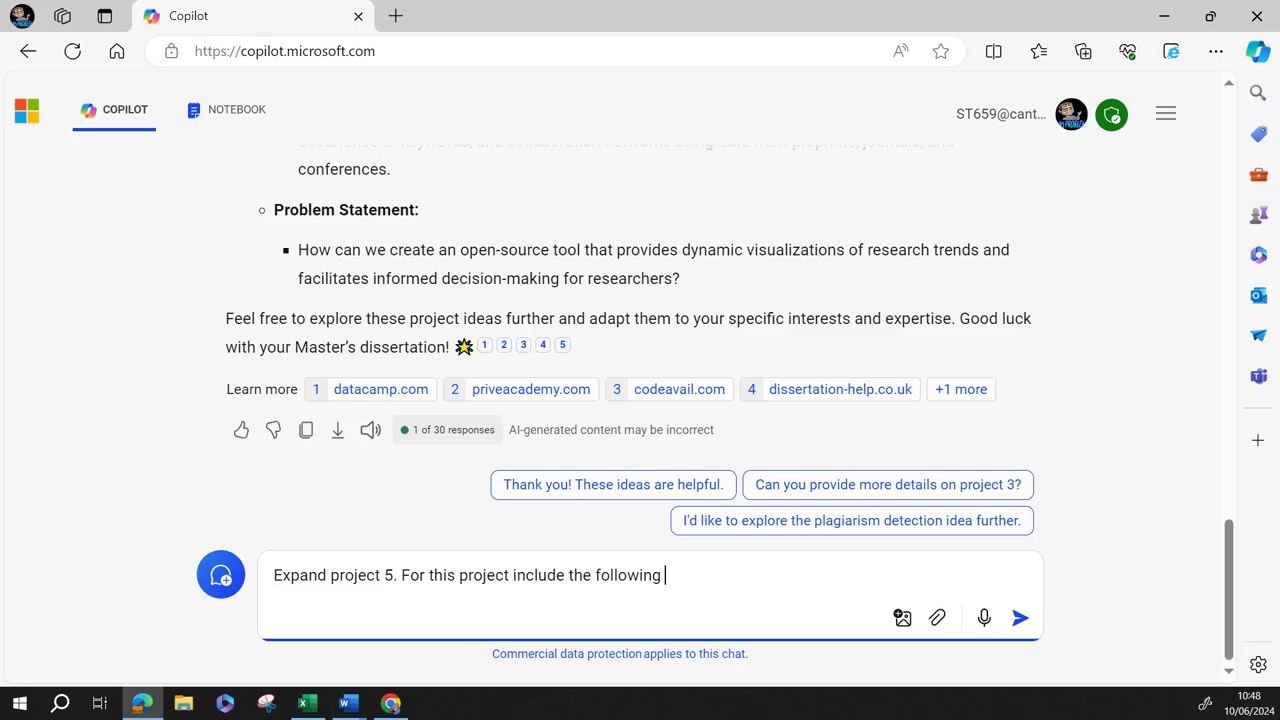
type("Subheadings")
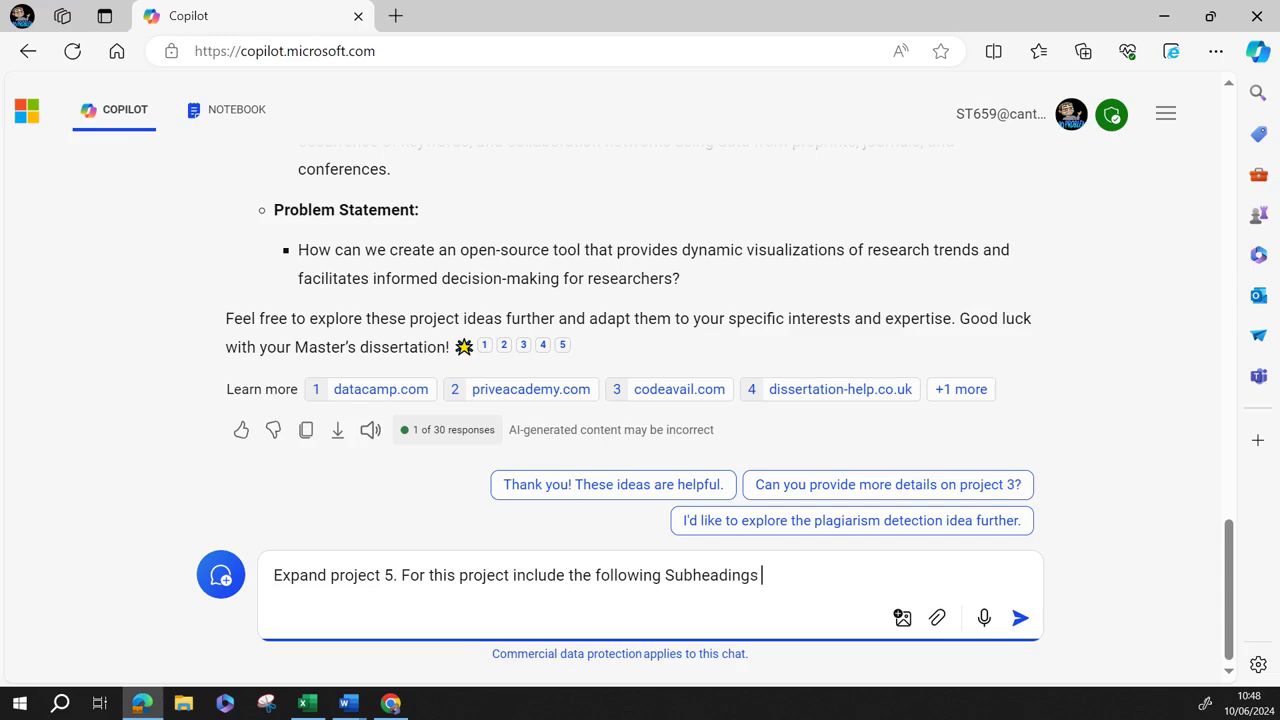
Continue the prompt with "in Capatials and content the subheadings will be followed by the Word count for the content"
type(" and")
key("BackSpace")
key("BackSpace")
key("BackSpace")
type("in Capt")
key("BackSpace")
type("atials and ")
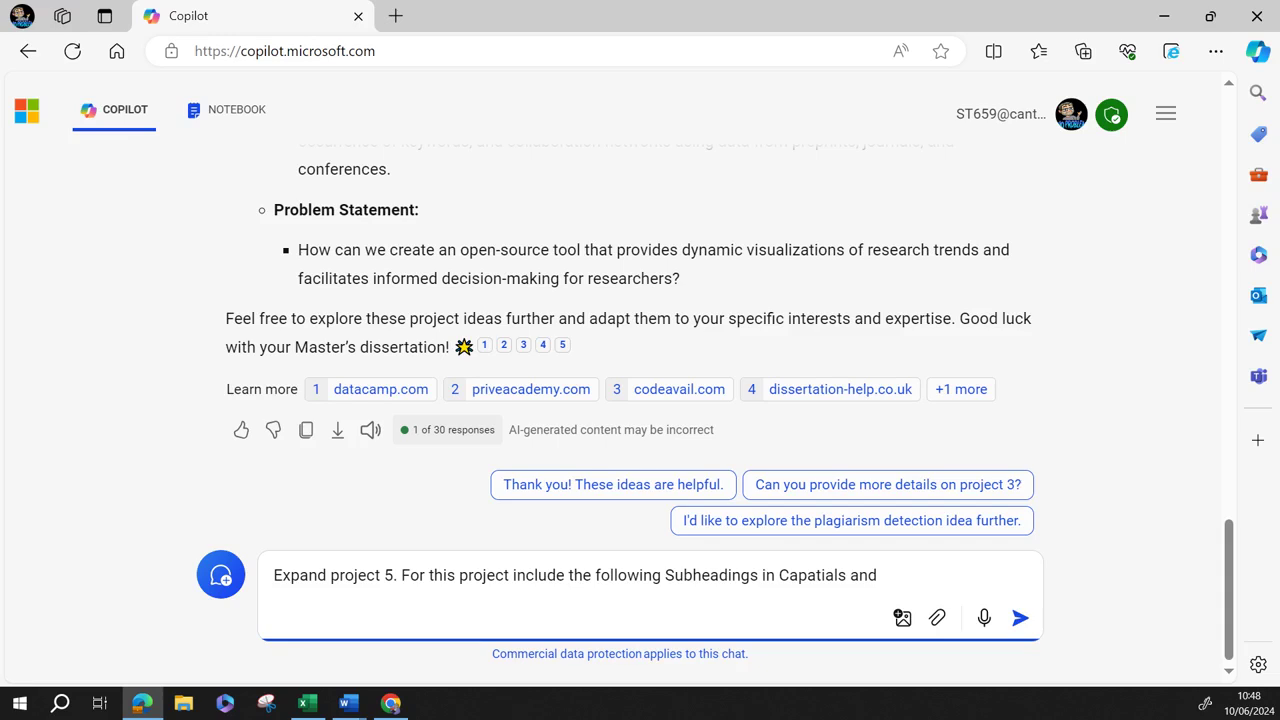
type("content the sub")
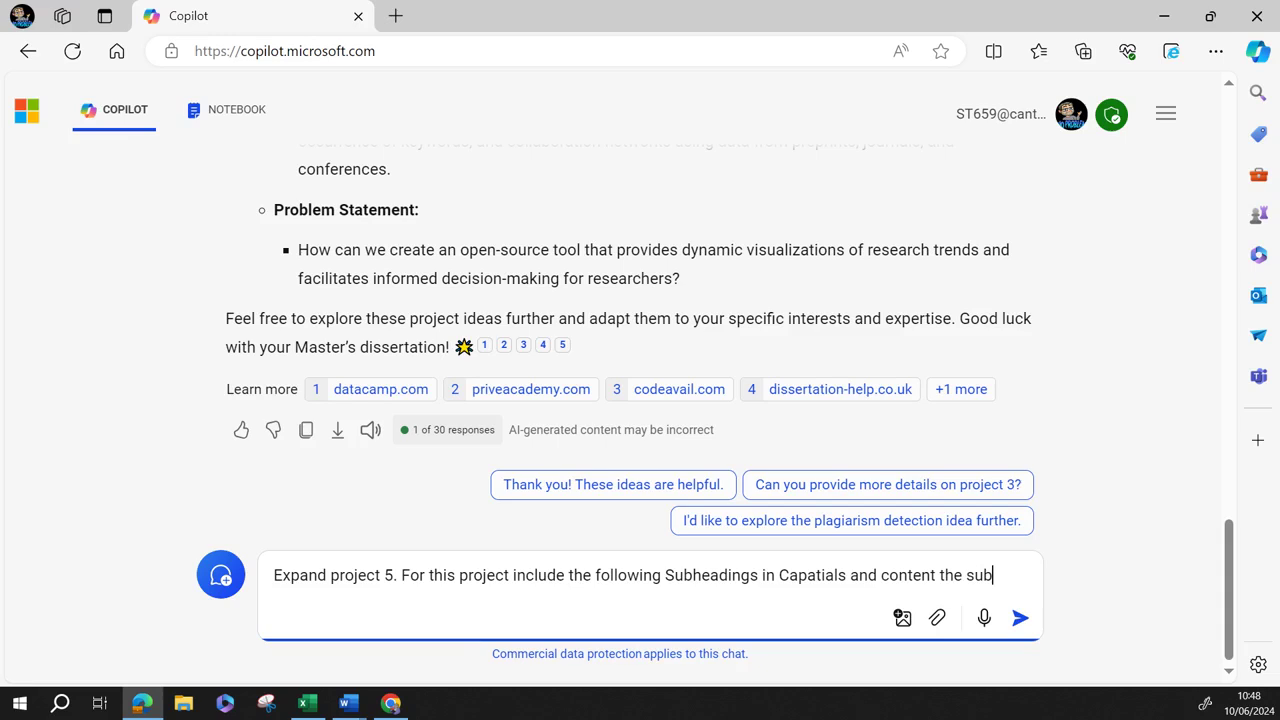
type("headings ")
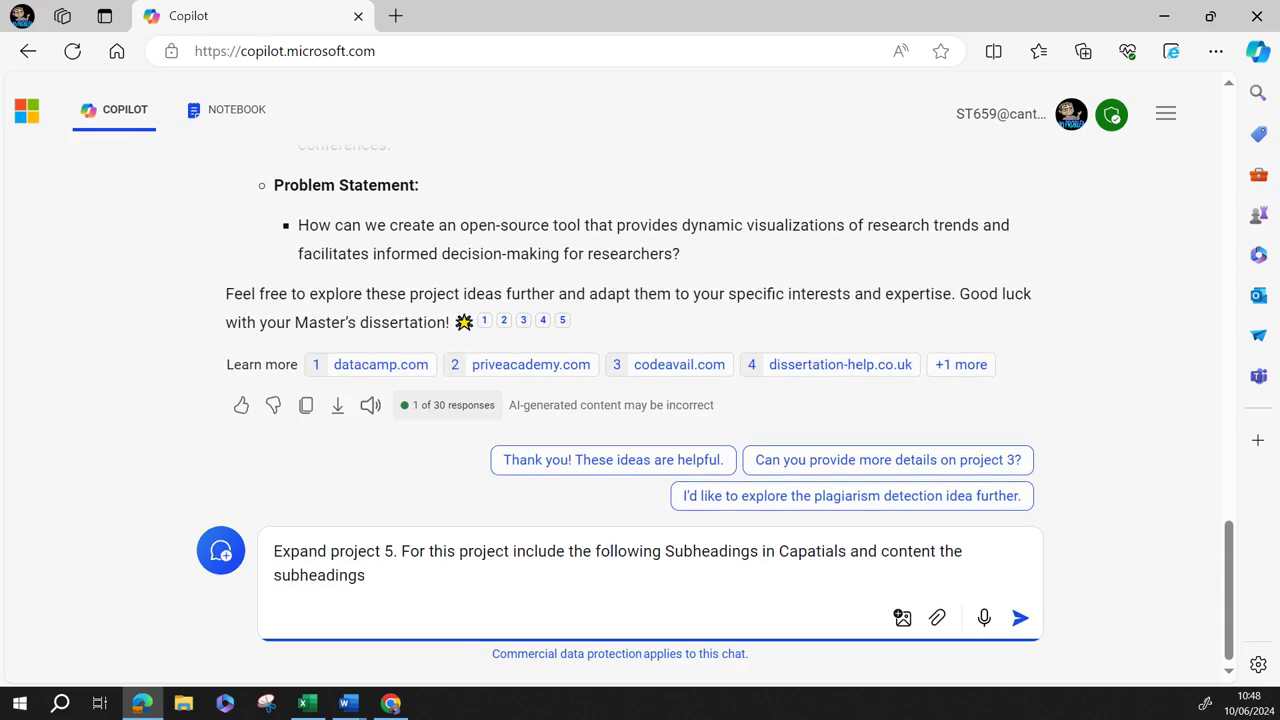
type("will be followed by th")
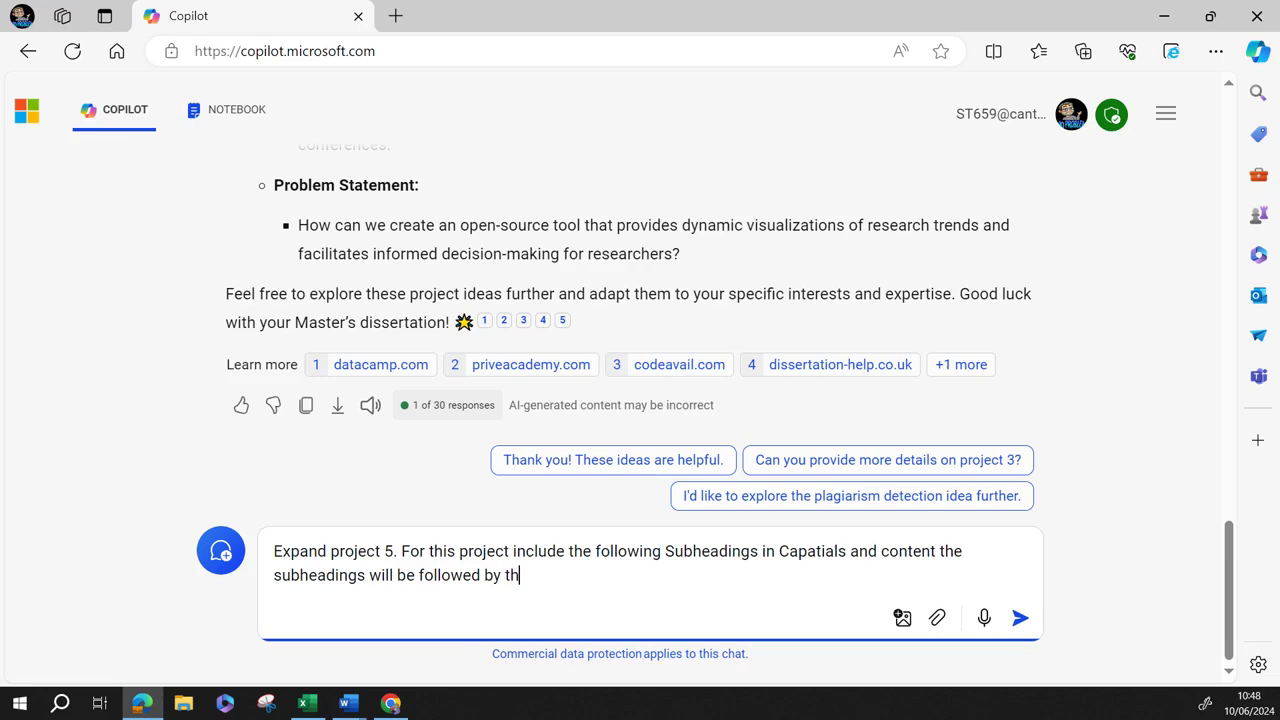
type("e Word count for the content")
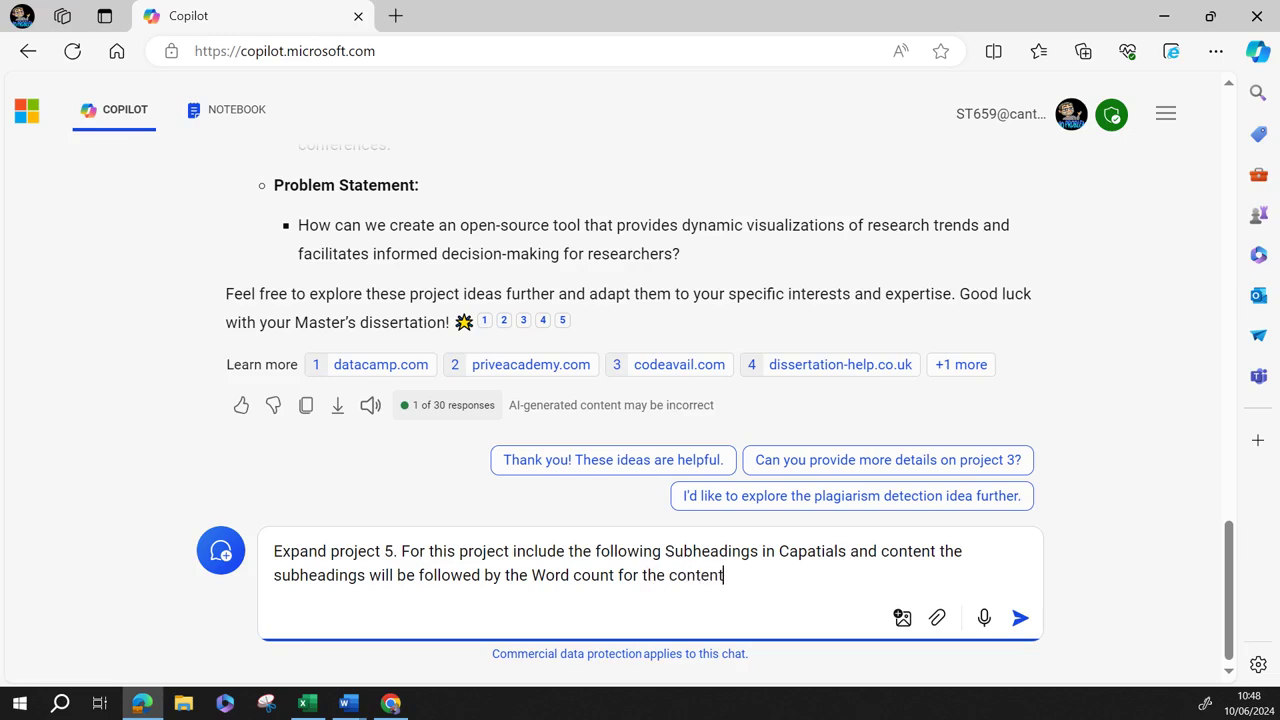
Continue the prompt with ". The subheadings and word count are: INTRODUCTION"
type(". The subheadings and ")
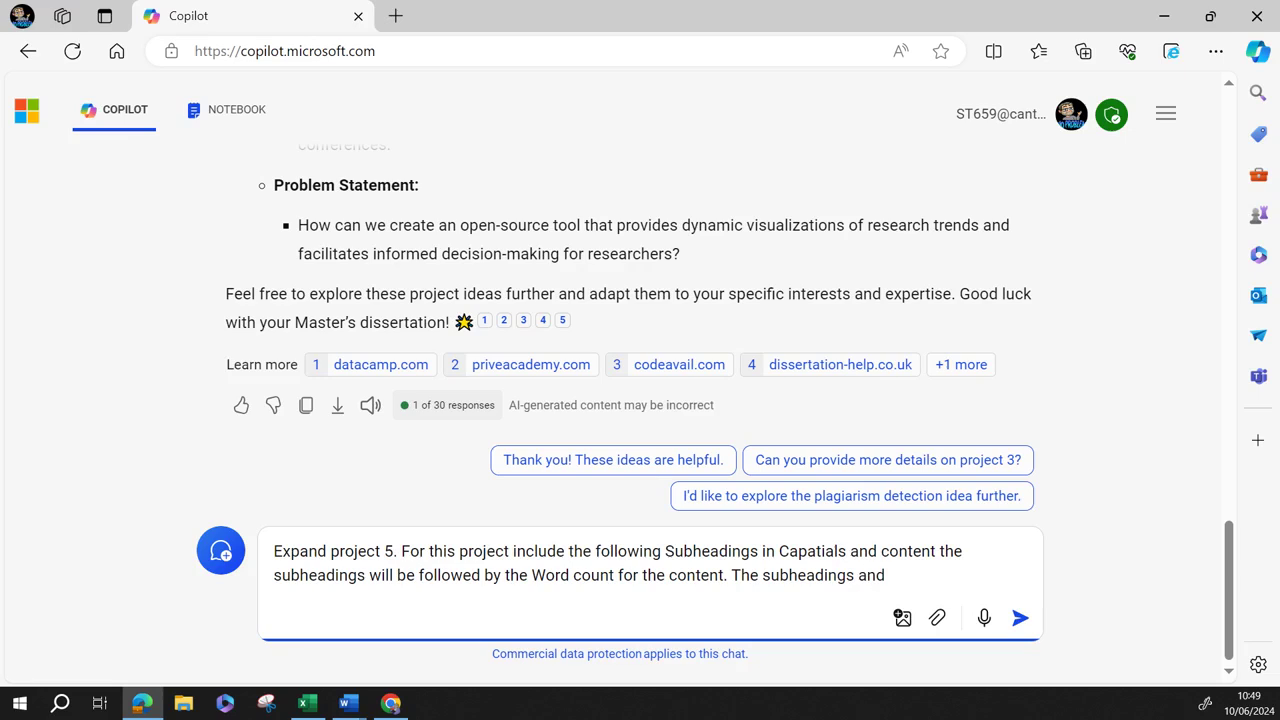
type("word count are: I")
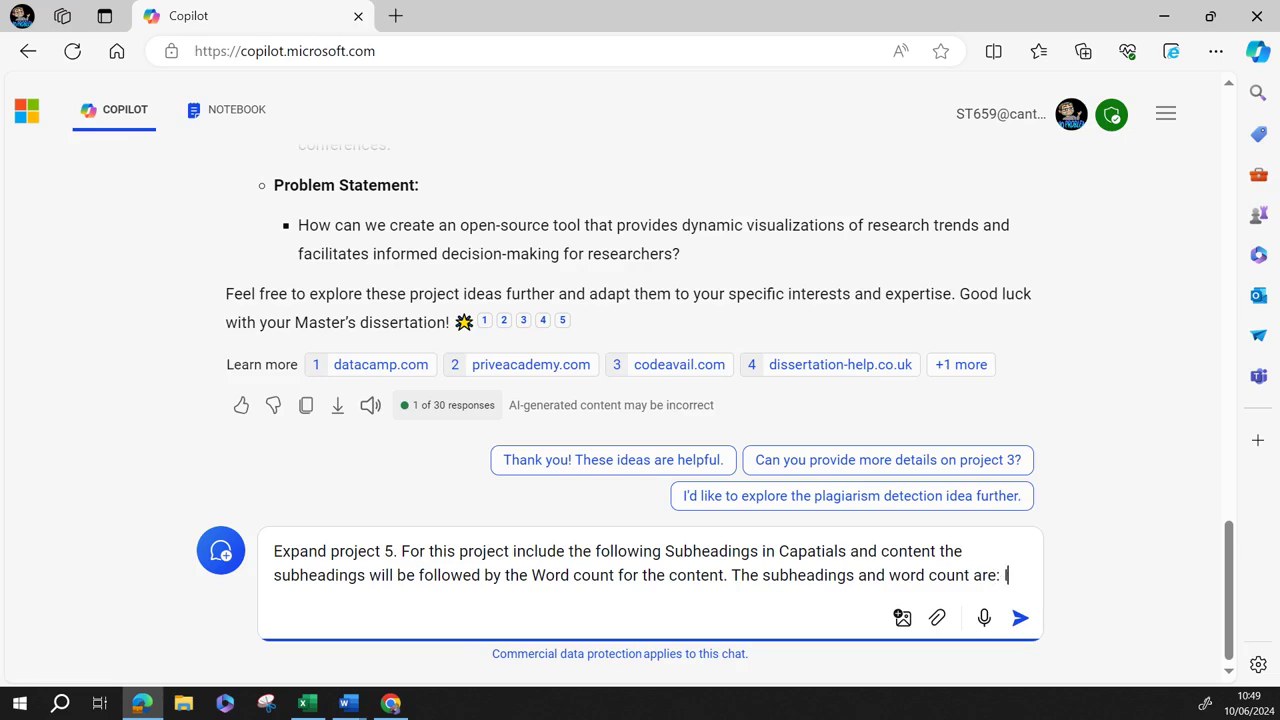
key("shift+Return")
type("INTR")
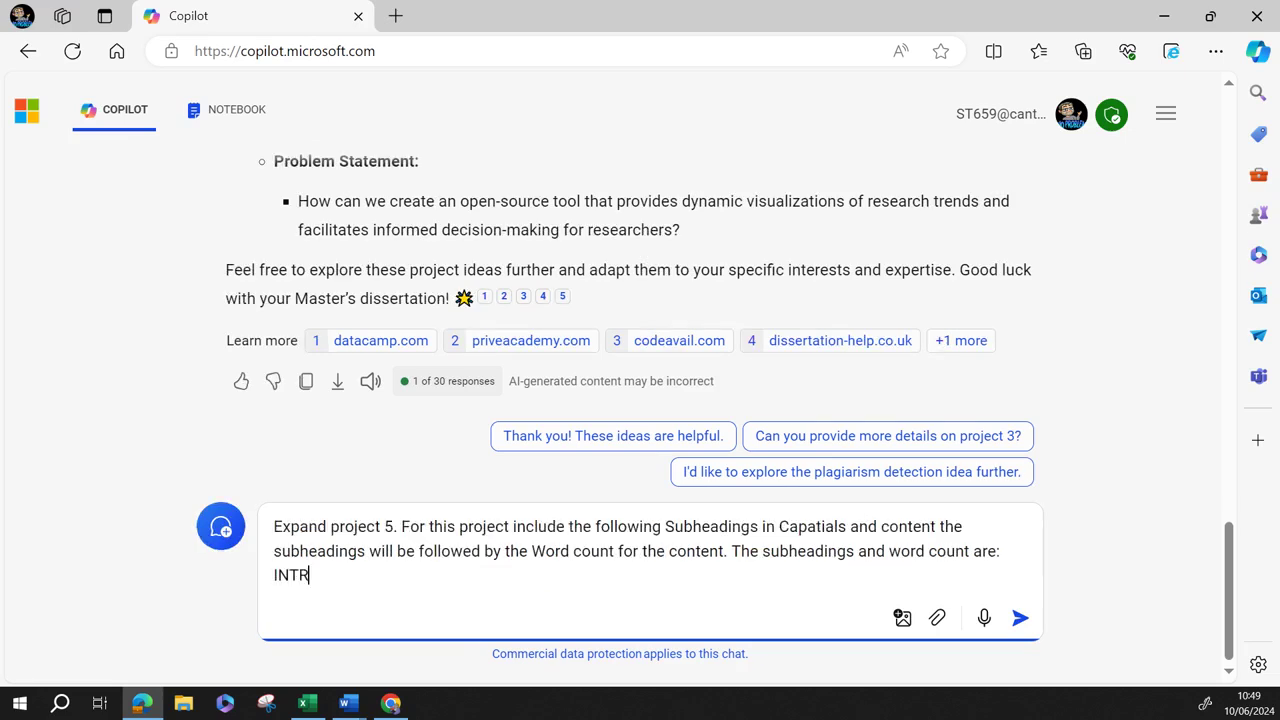
type("ODUCTION")
Insert "TITLE 50;" ahead of INTRODUCTION in the prompt's list of subheadings
key("Home")
type("TIRL")
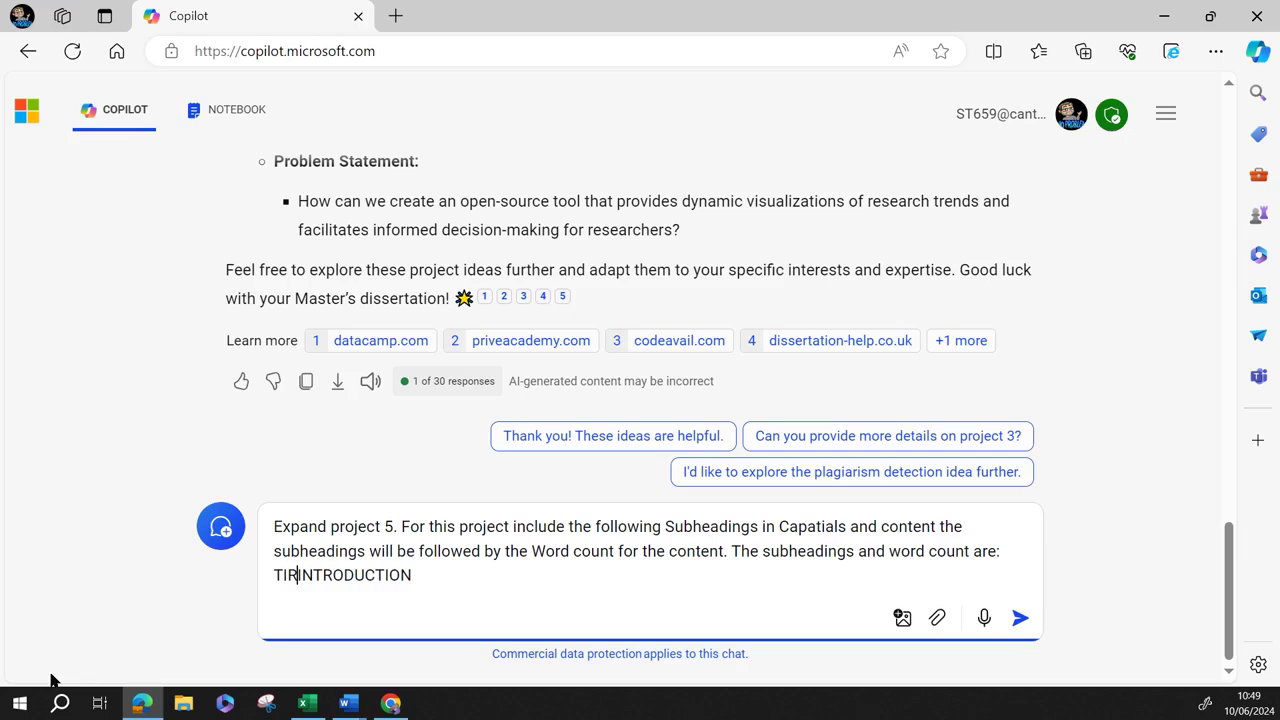
type("E")
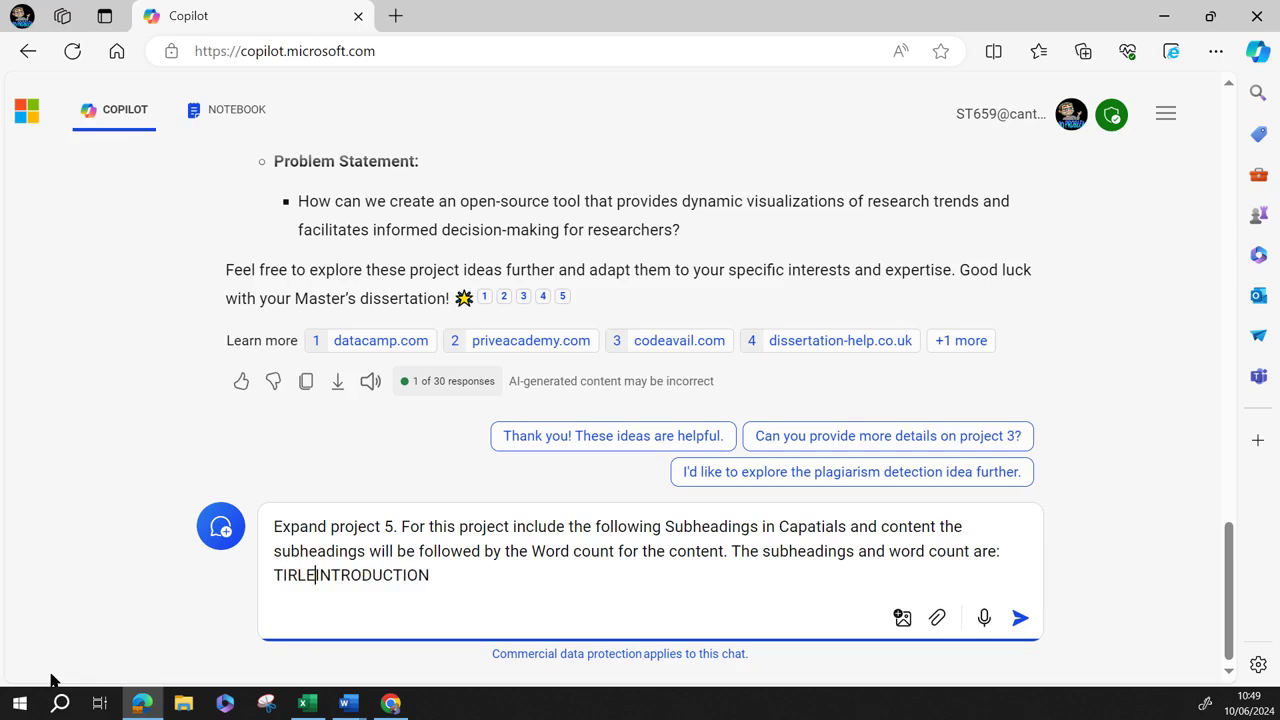
key("BackSpace")
key("BackSpace")
key("BackSpace")
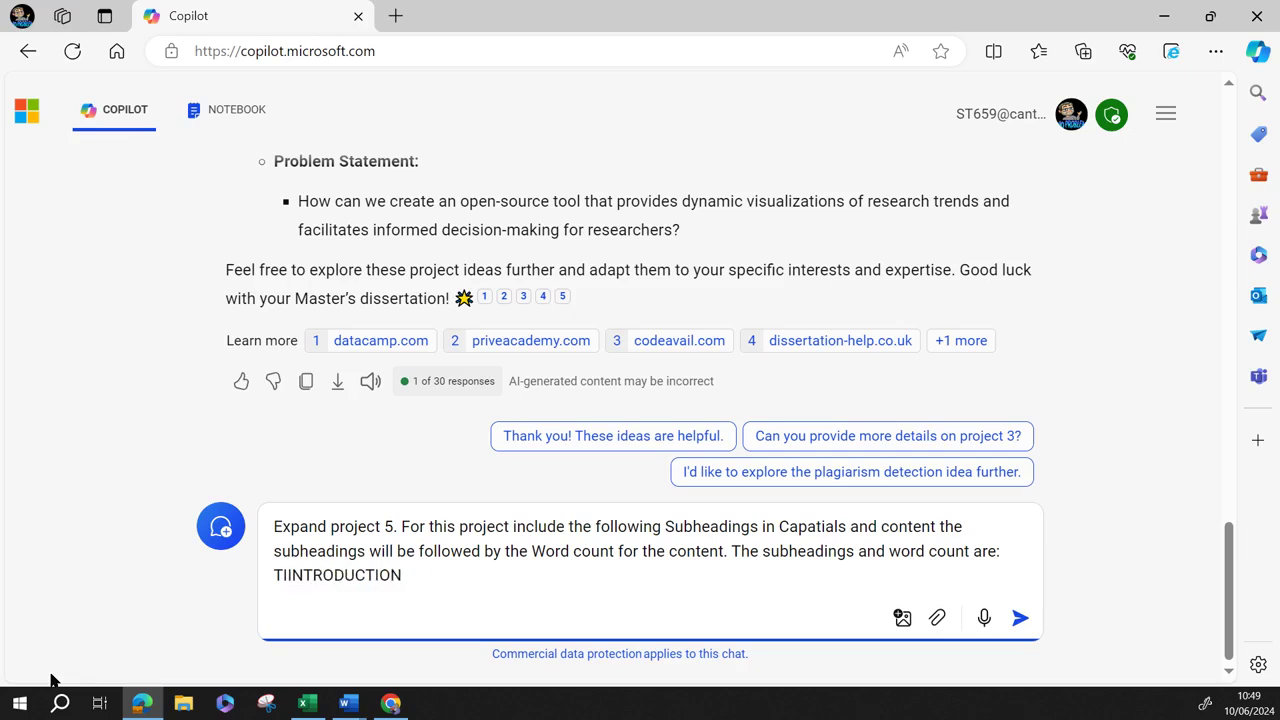
type("TLE ")
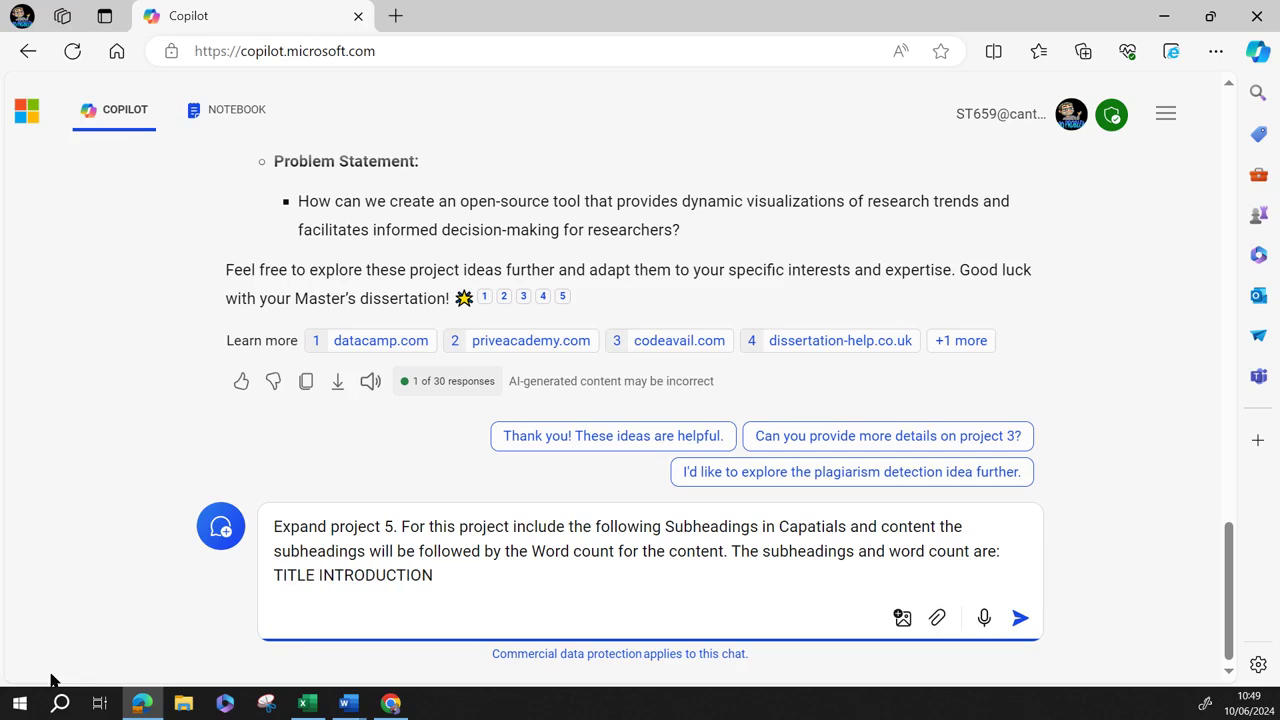
type("50;")
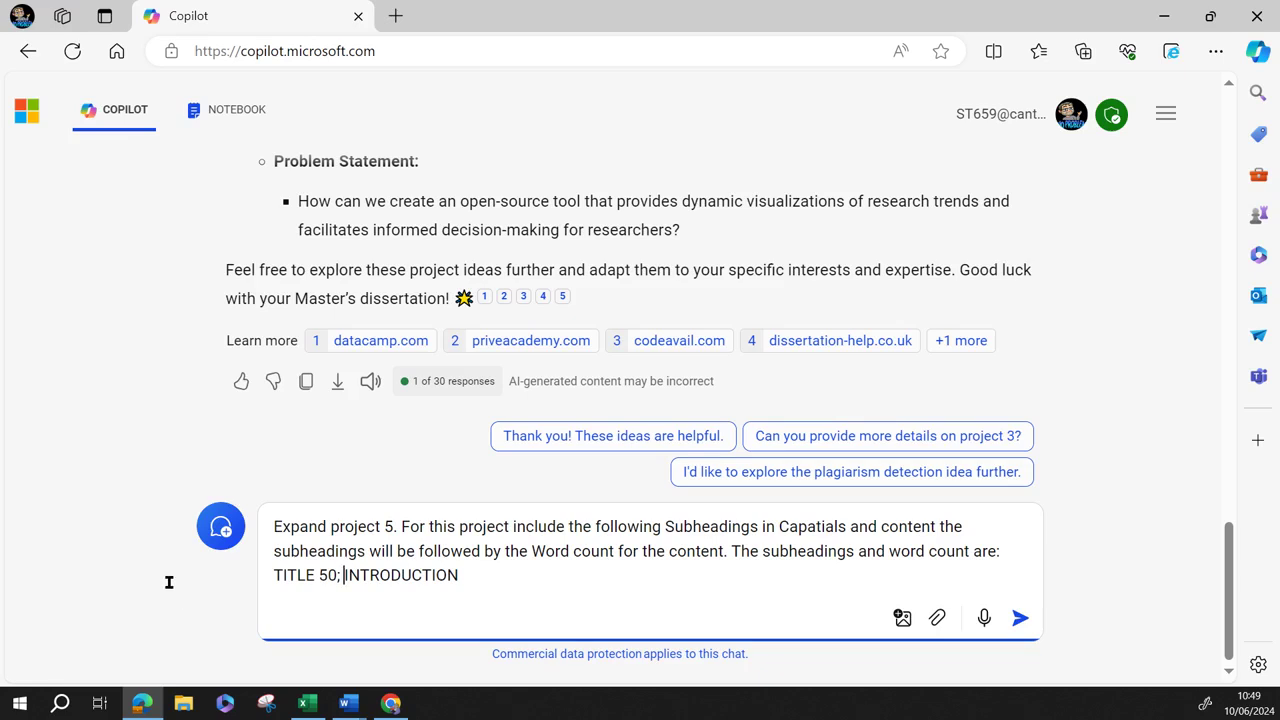
Give INTRODUCTION a word count of 250 and extend the list with "PROBLEM STATEMENT 100; METHODS 100;"
type("250,")
type("PROBLEM")
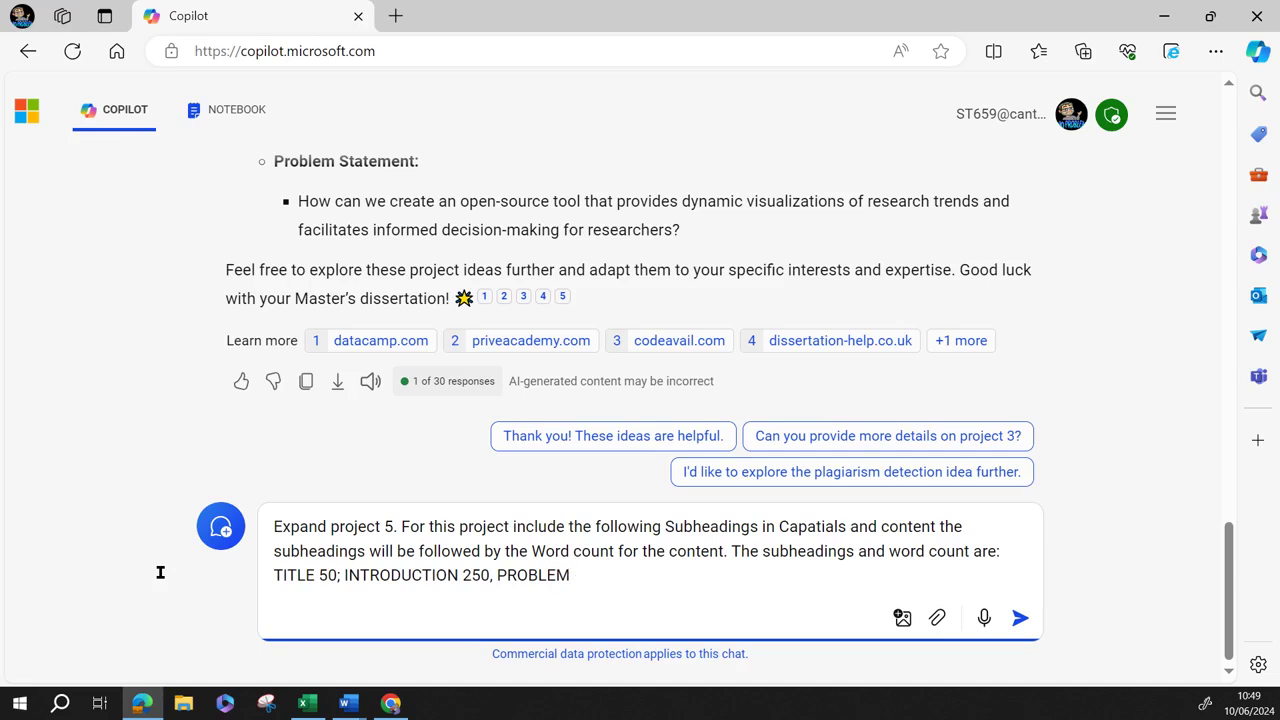
type(" STATEMENT ")
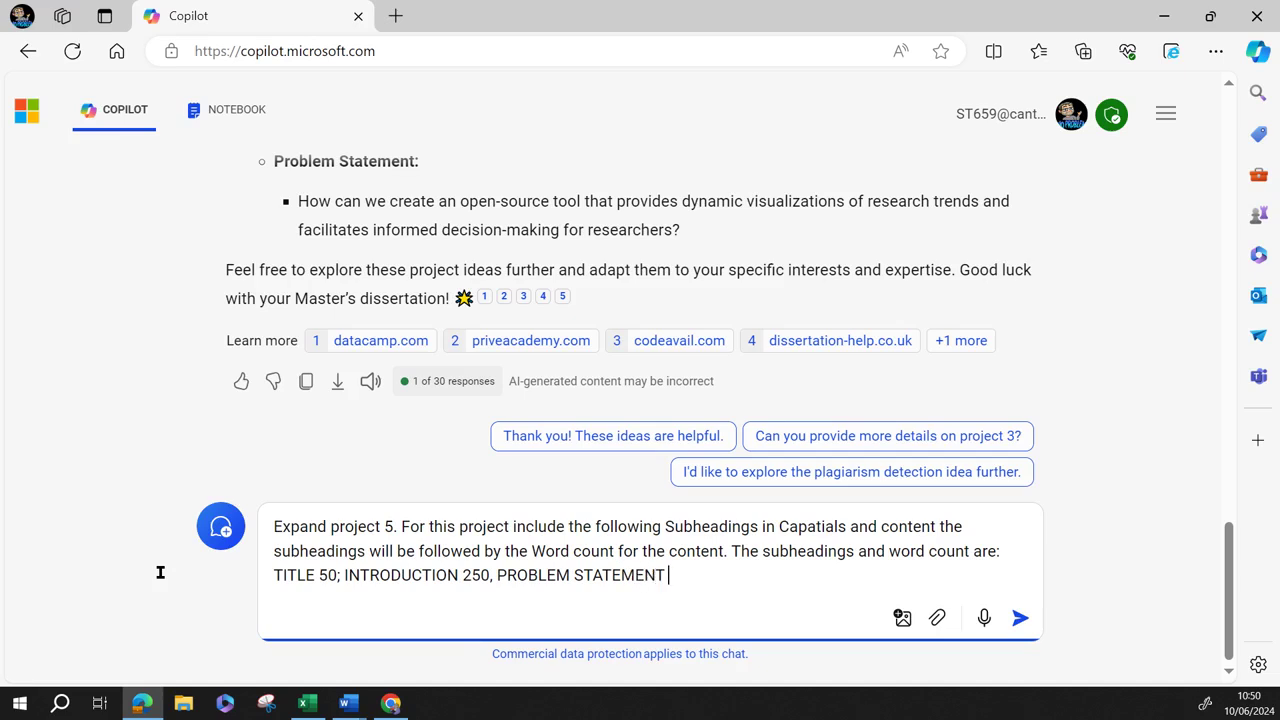
type("100; METHOL")
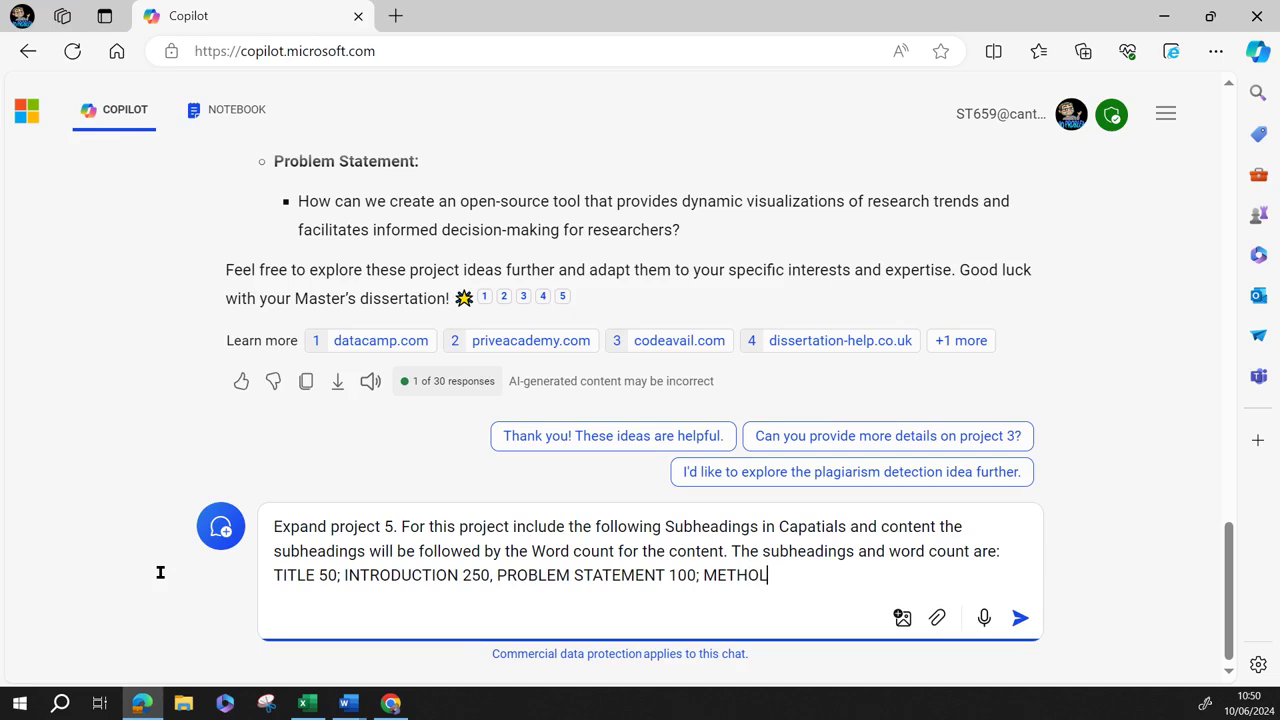
key("BackSpace")
type("DS")
type("100; T")
key("BackSpace")
key("BackSpace")
Finish the subheading list with "REFERENCE LIST 250"
type("REFERENCE")
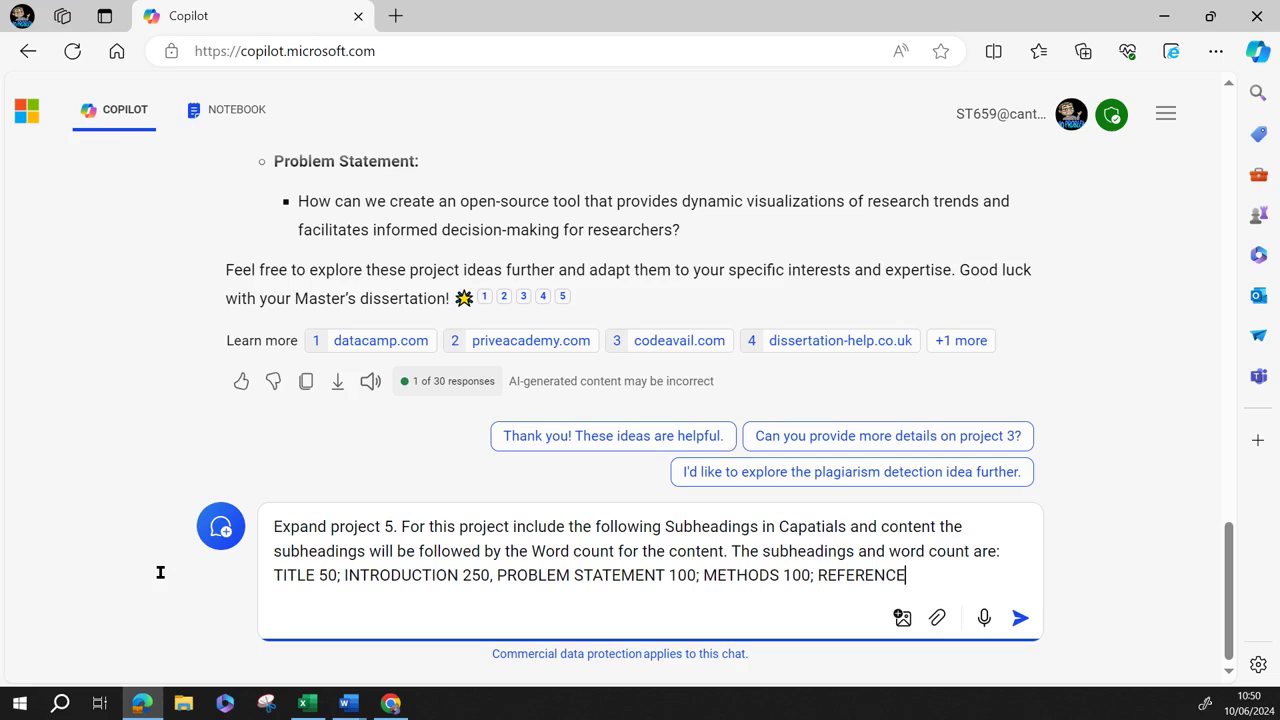
type(" LIST")
type("250")
Change "the Word count" to "the maximun word count" in the prompt and submit it
type("maximun")
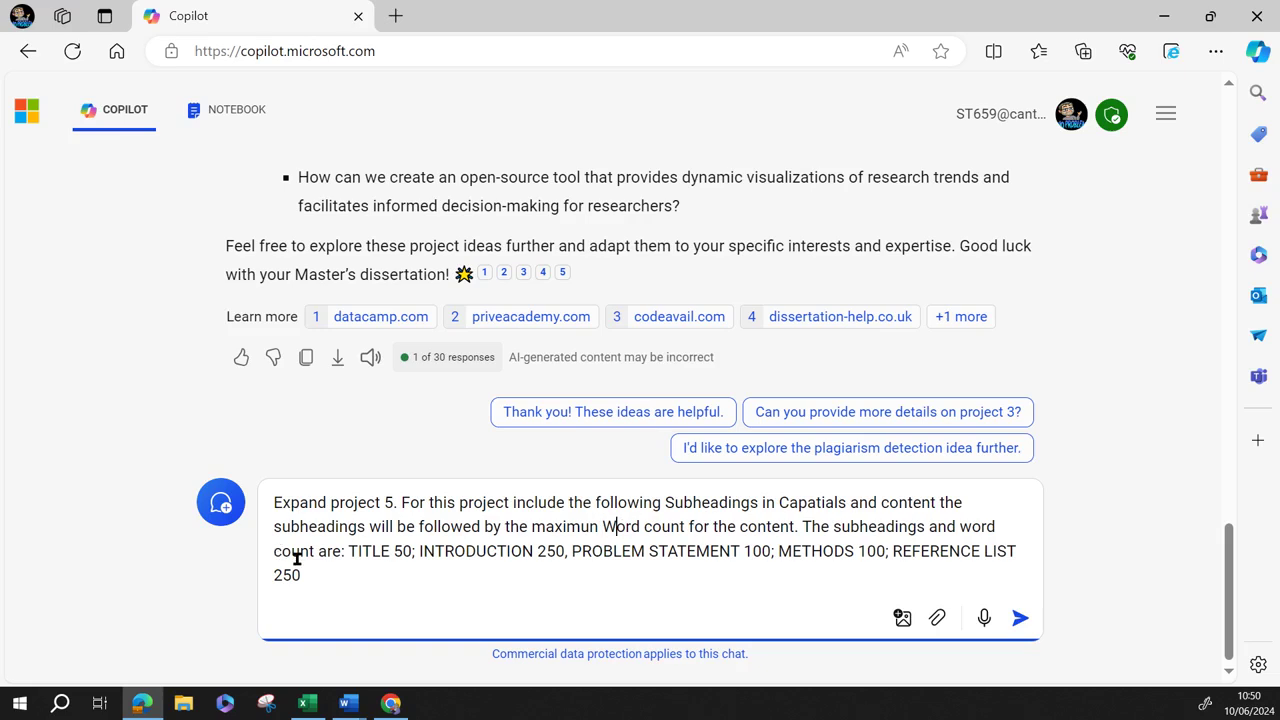
key("Delete")
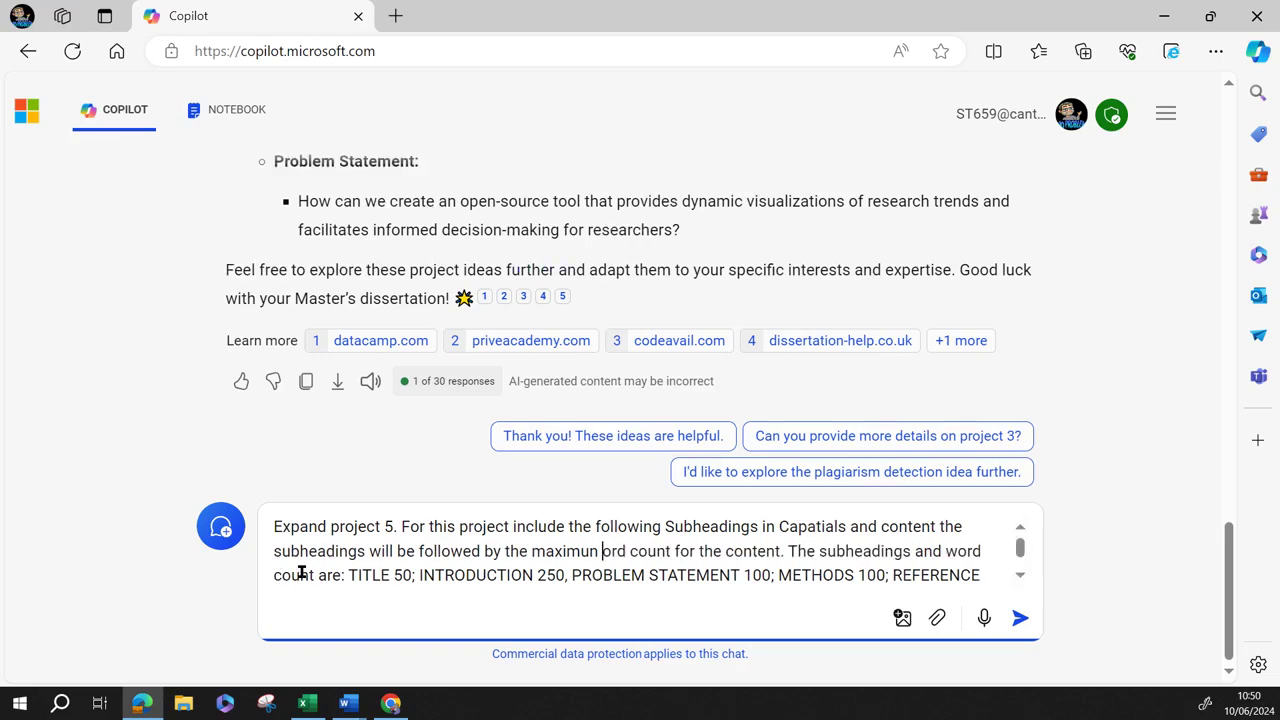
type("w")
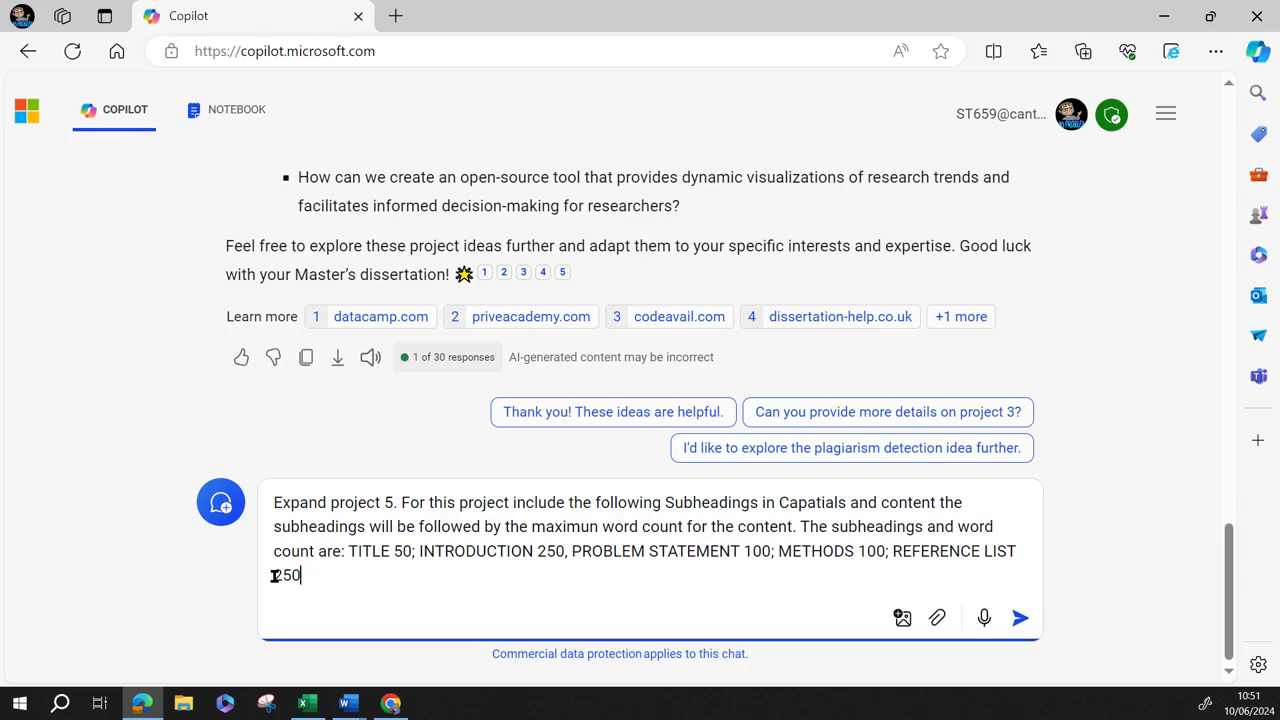
key("ctrl+End")
key("Return")
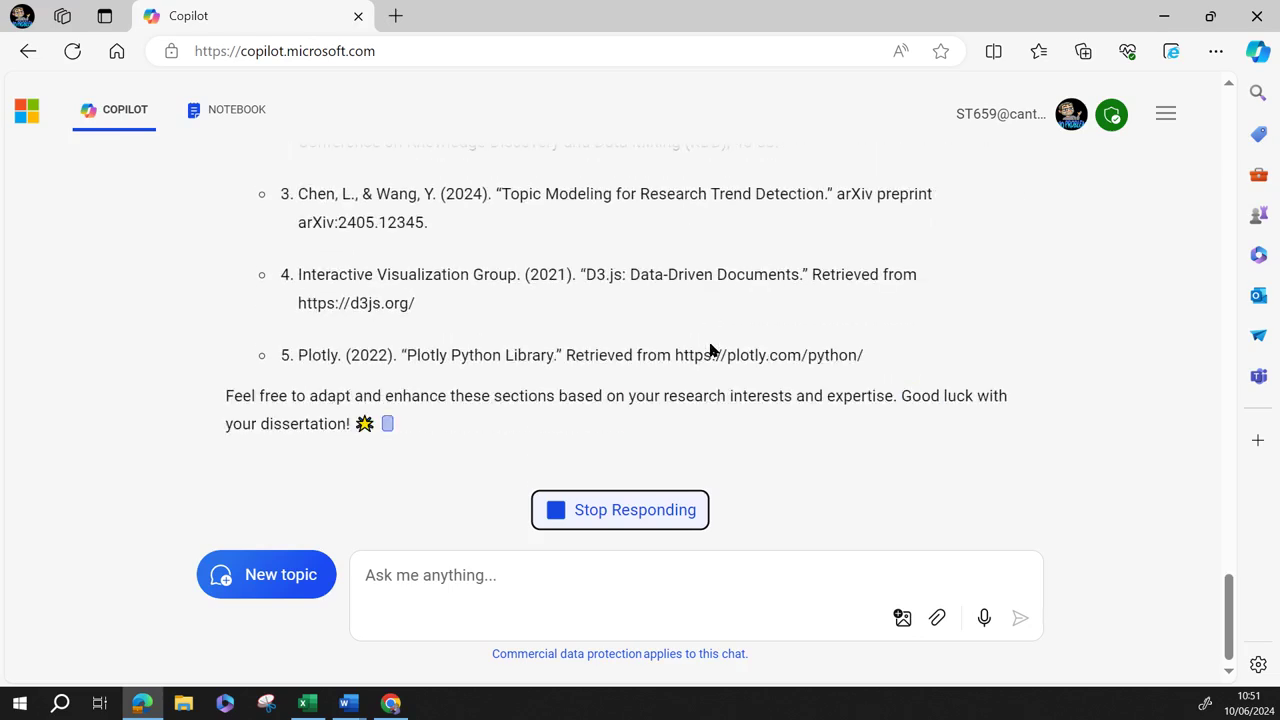
Go back to the submitted prompt and highlight its sentence listing the subheadings and word counts
scroll(608, 311, "up", 3)
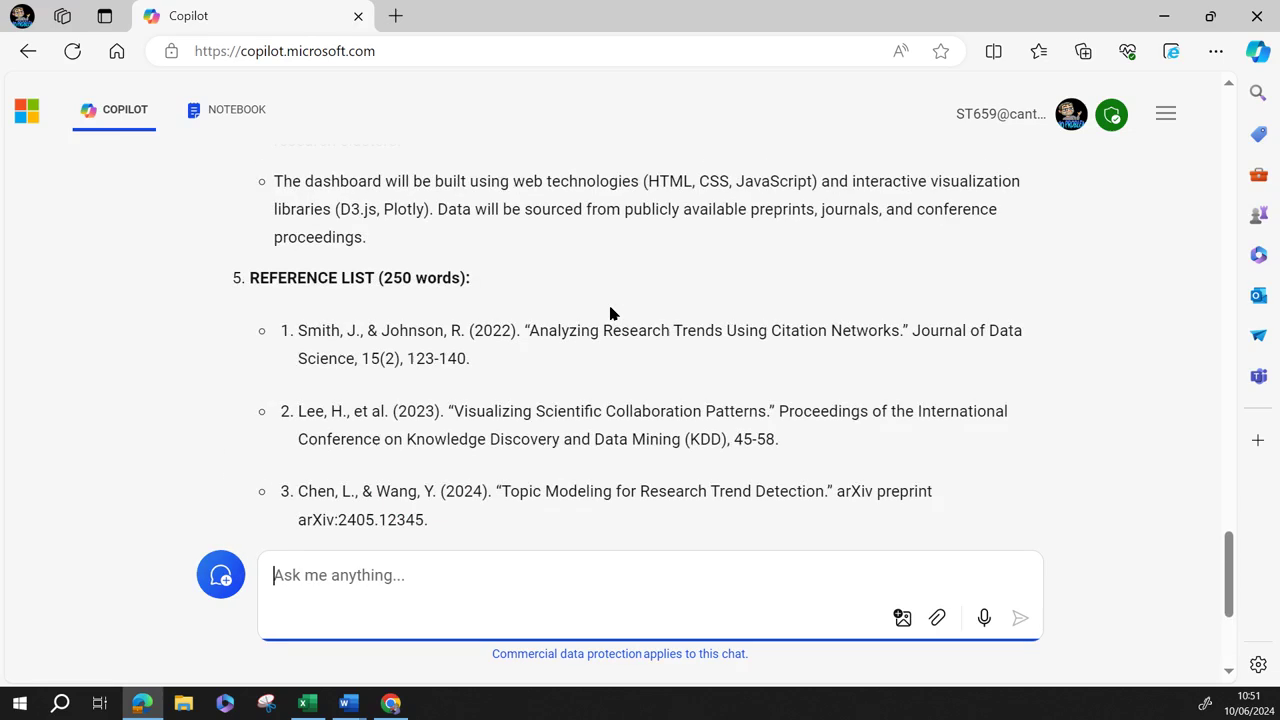
scroll(610, 313, "up", 5)
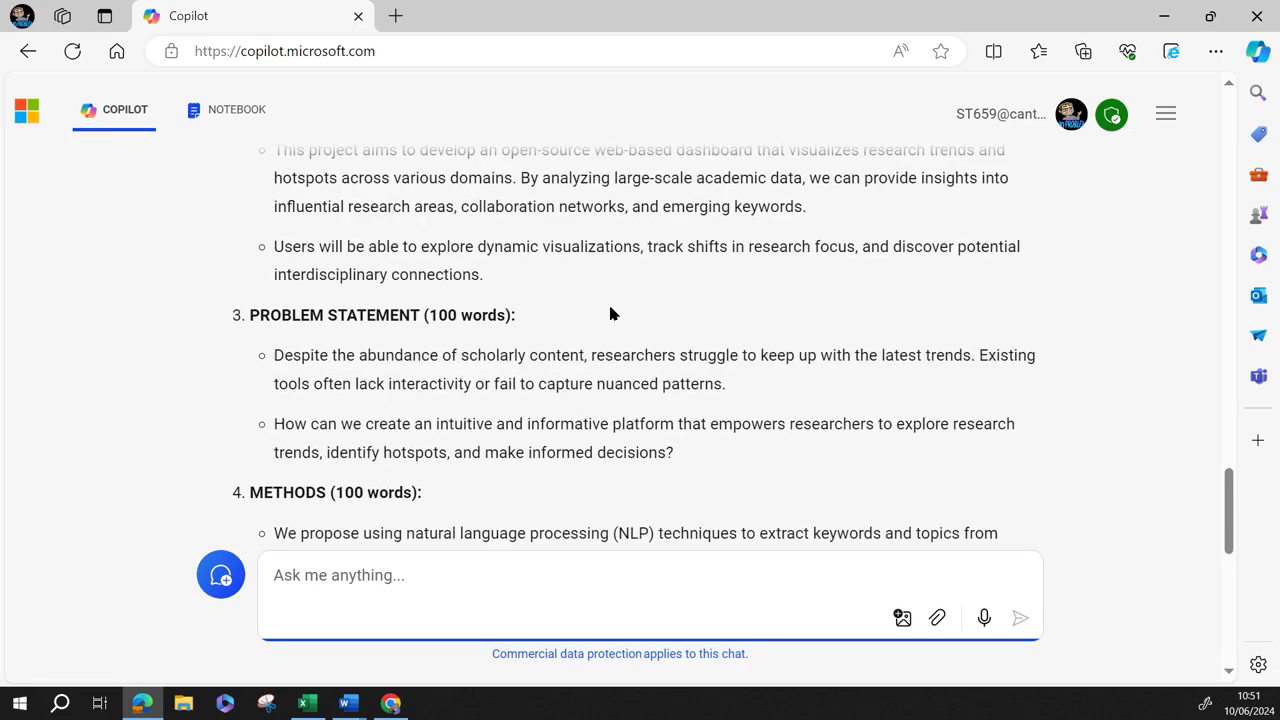
scroll(608, 310, "up", 5)
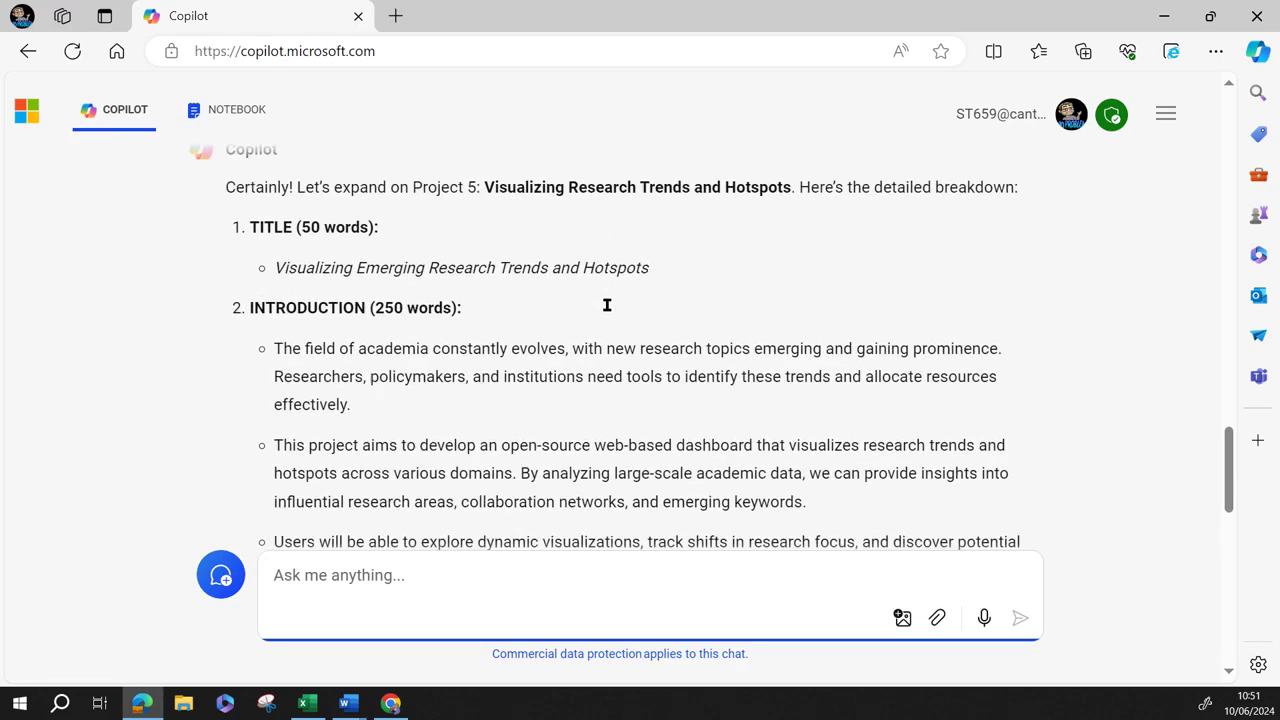
scroll(607, 303, "up", 3)
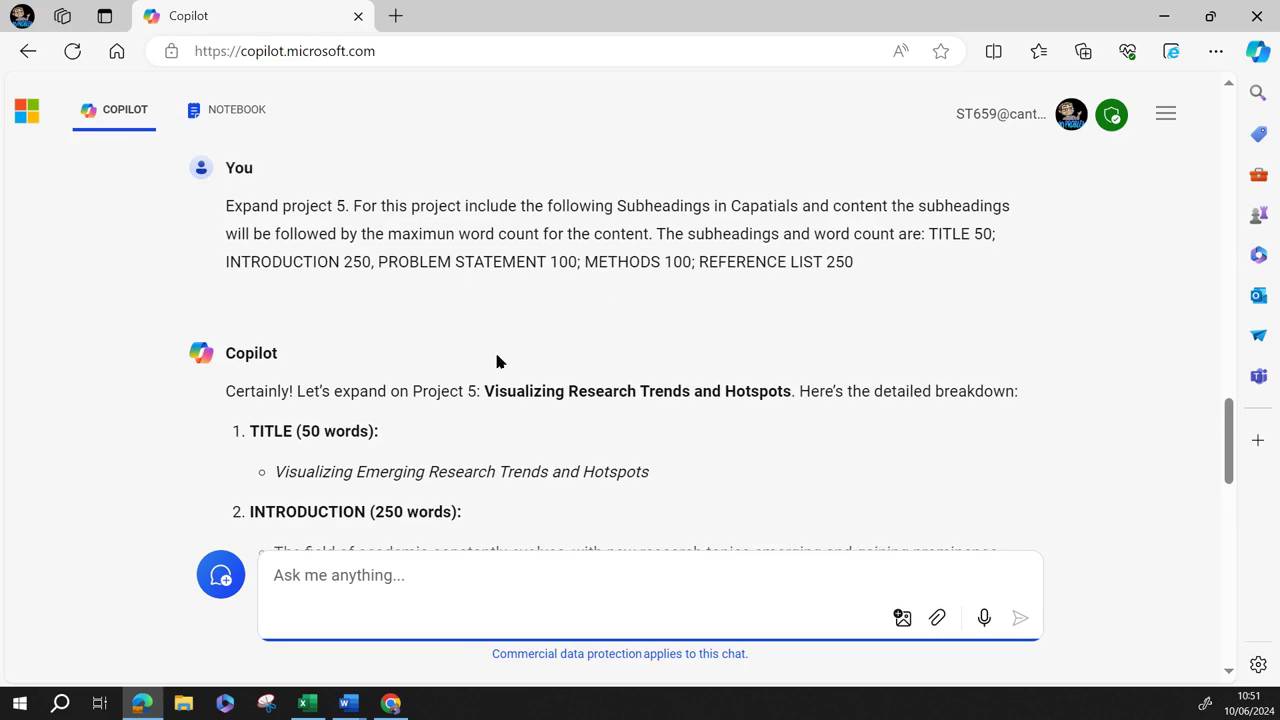
left_click(335, 226)
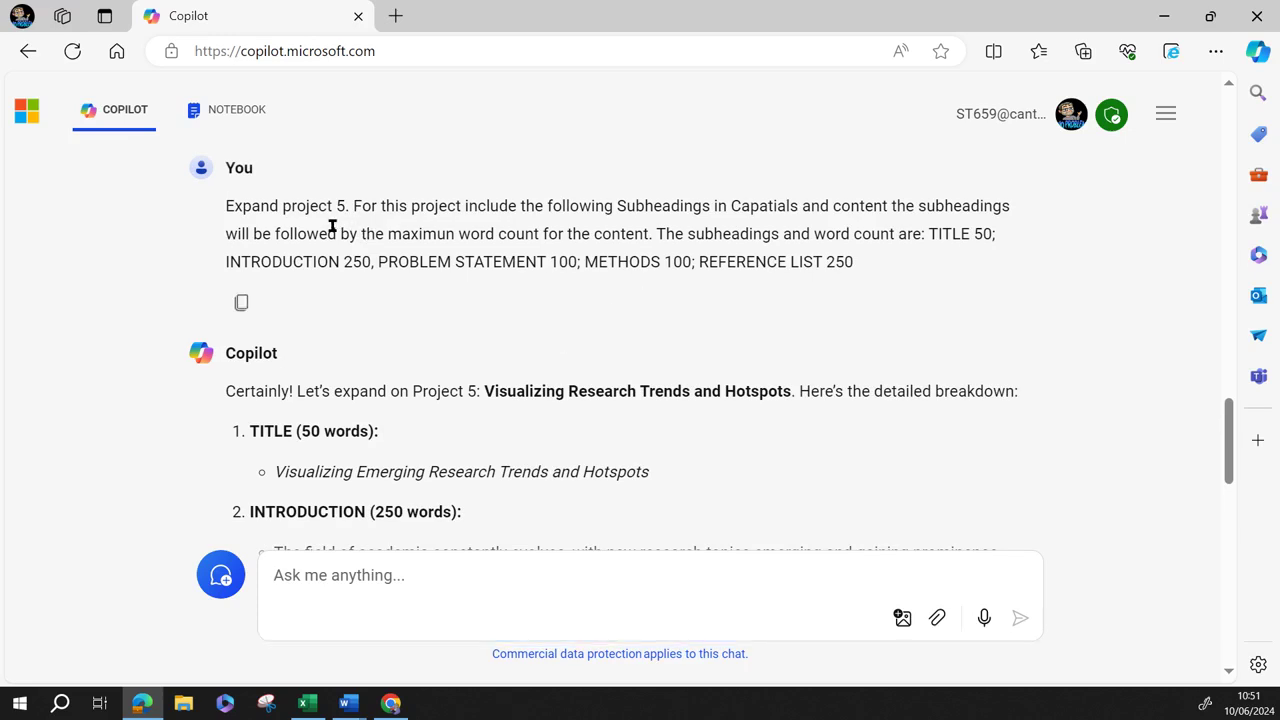
left_click_drag(656, 233, 535, 275)
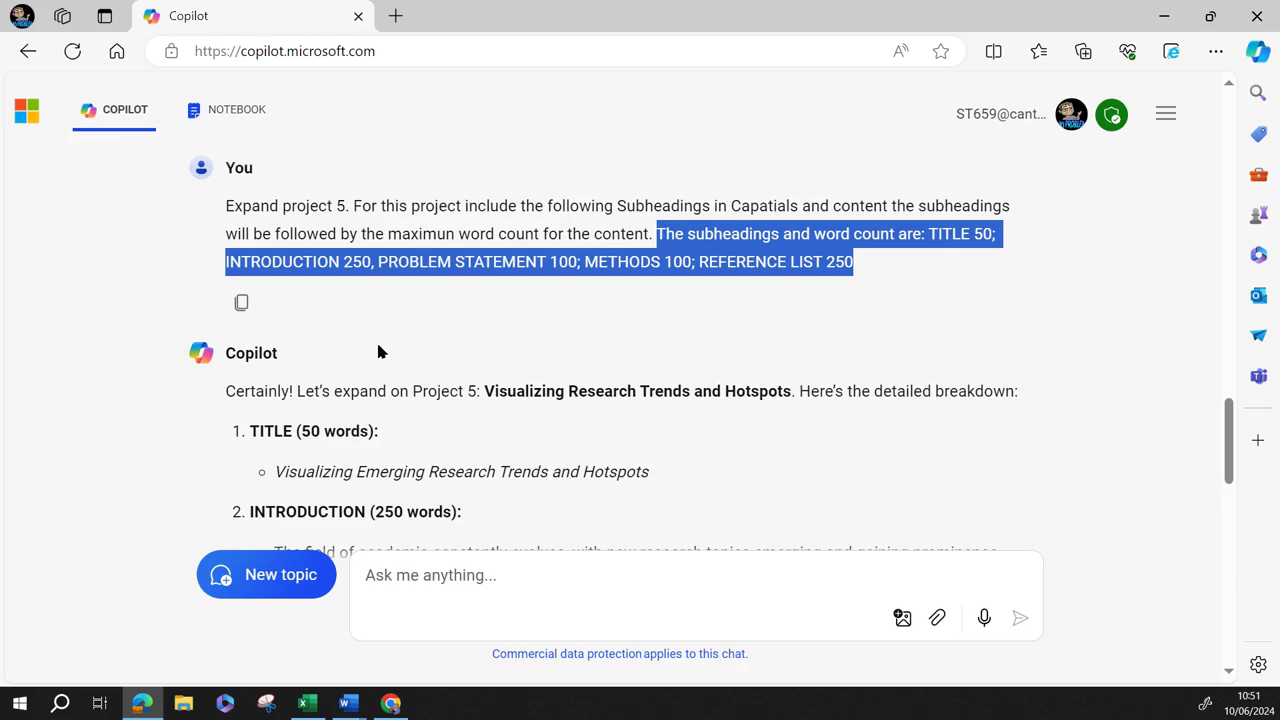
Read through the expanded project 5, comparing its sections from TITLE to REFERENCE LIST with the requested subheadings
scroll(360, 428, "down", 2)
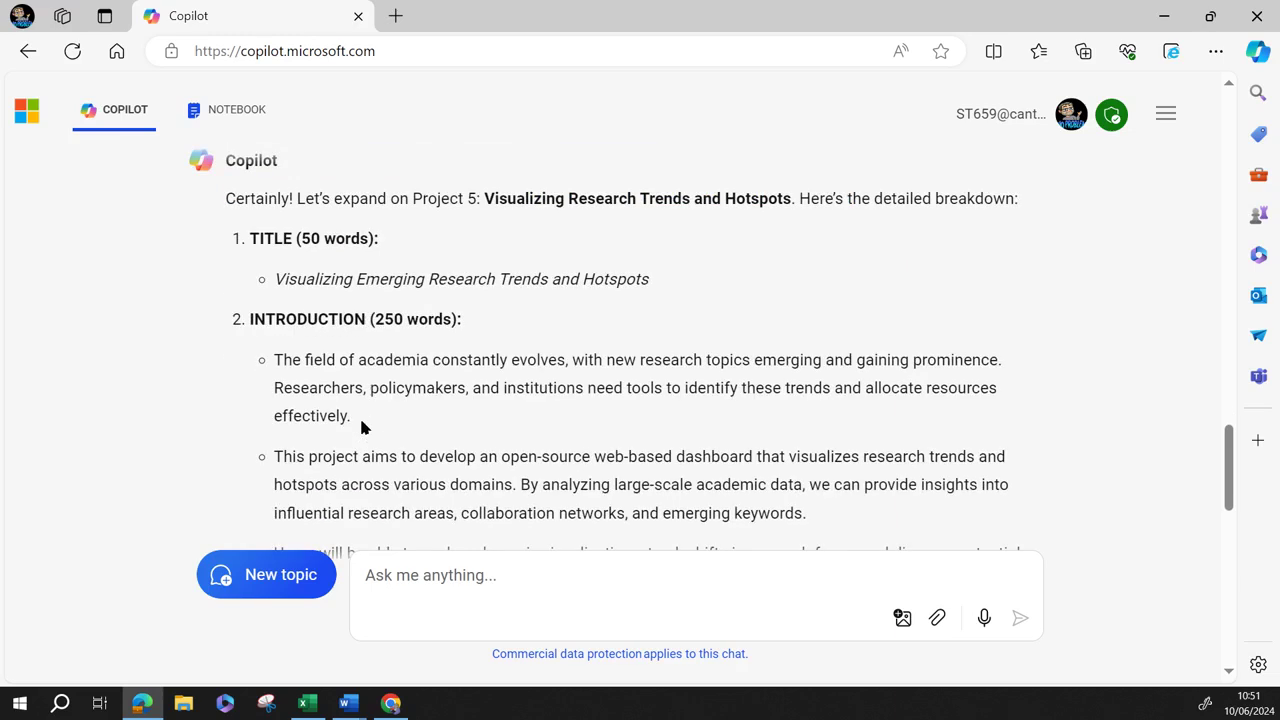
scroll(361, 427, "down", 2)
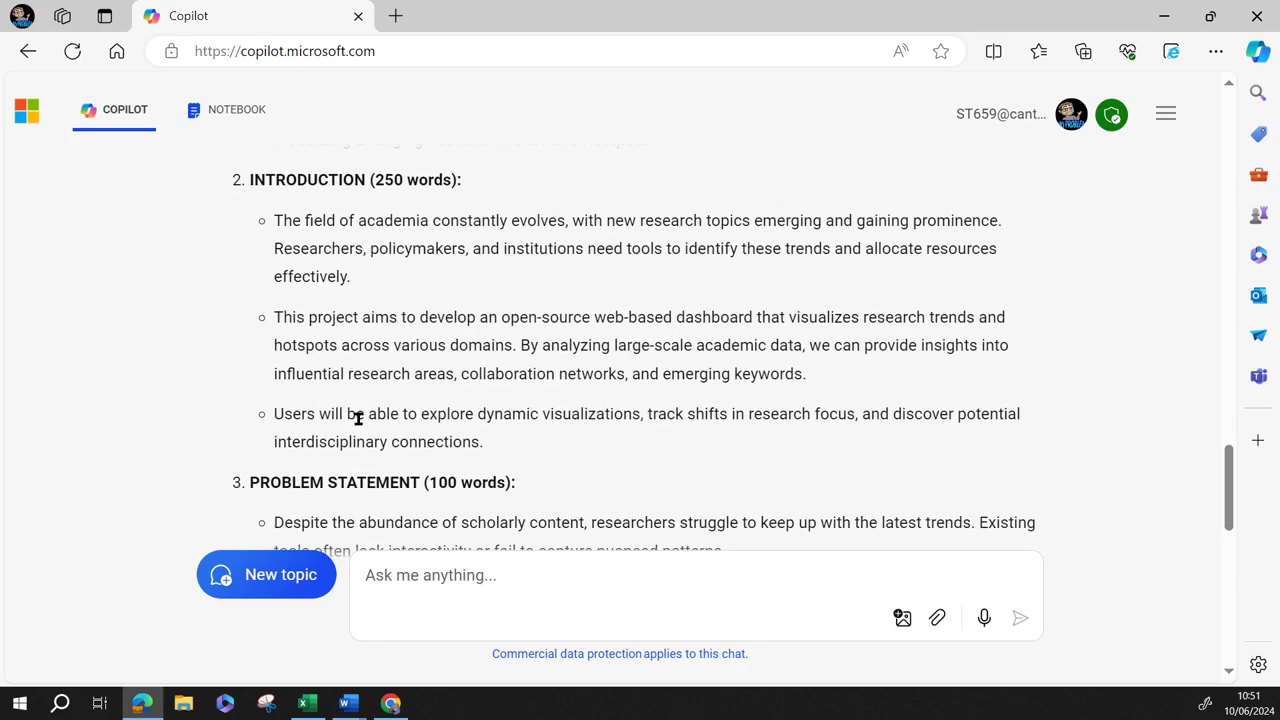
scroll(360, 420, "down", 4)
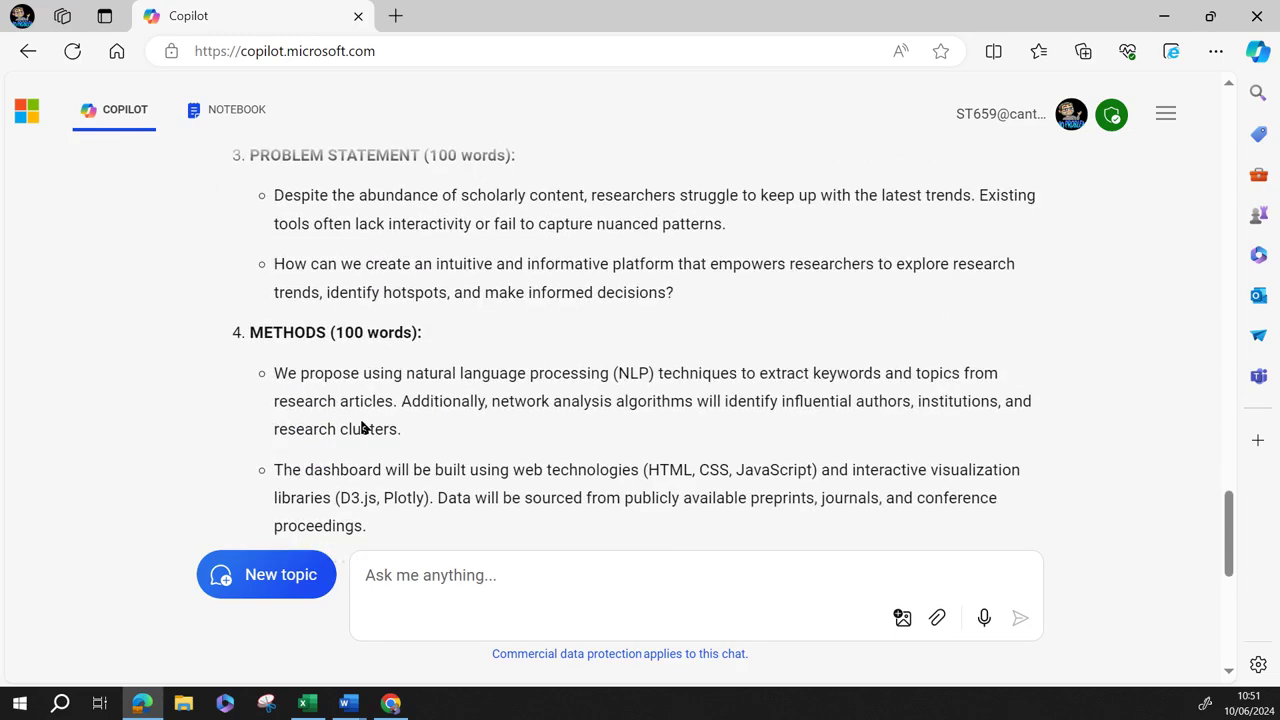
scroll(362, 428, "down", 3)
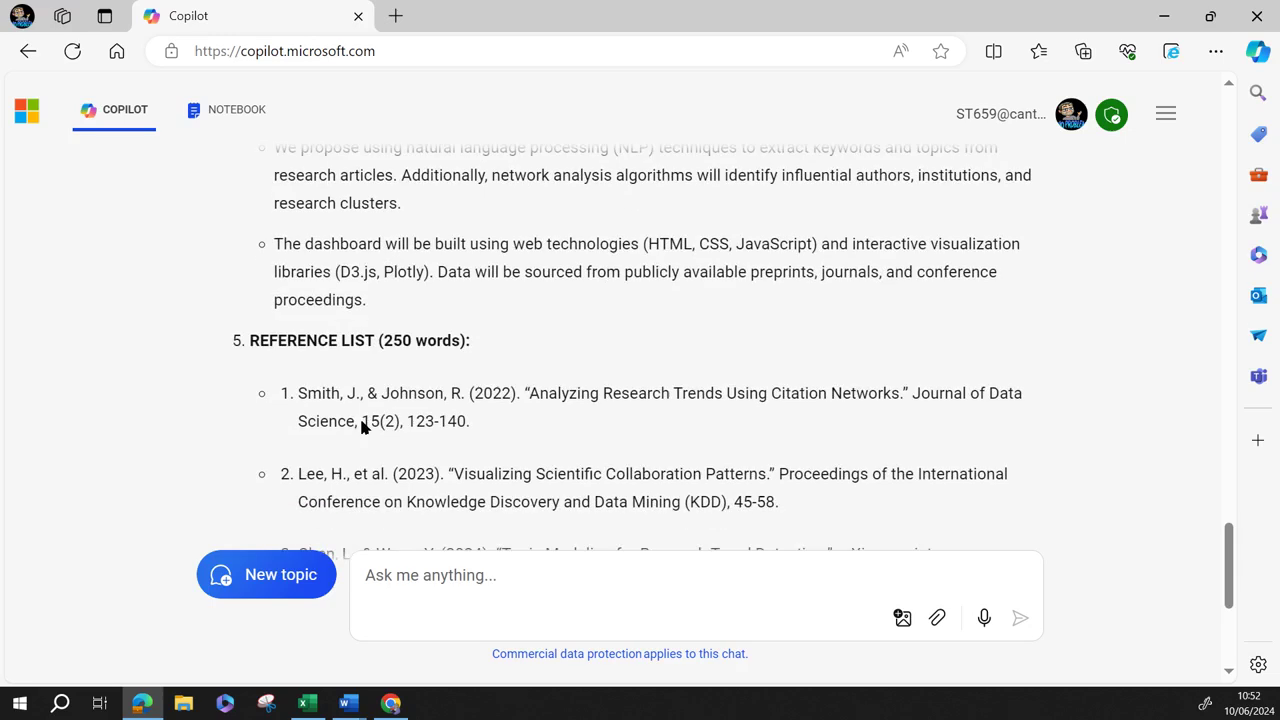
scroll(360, 422, "down", 1)
scroll(360, 420, "down", 3)
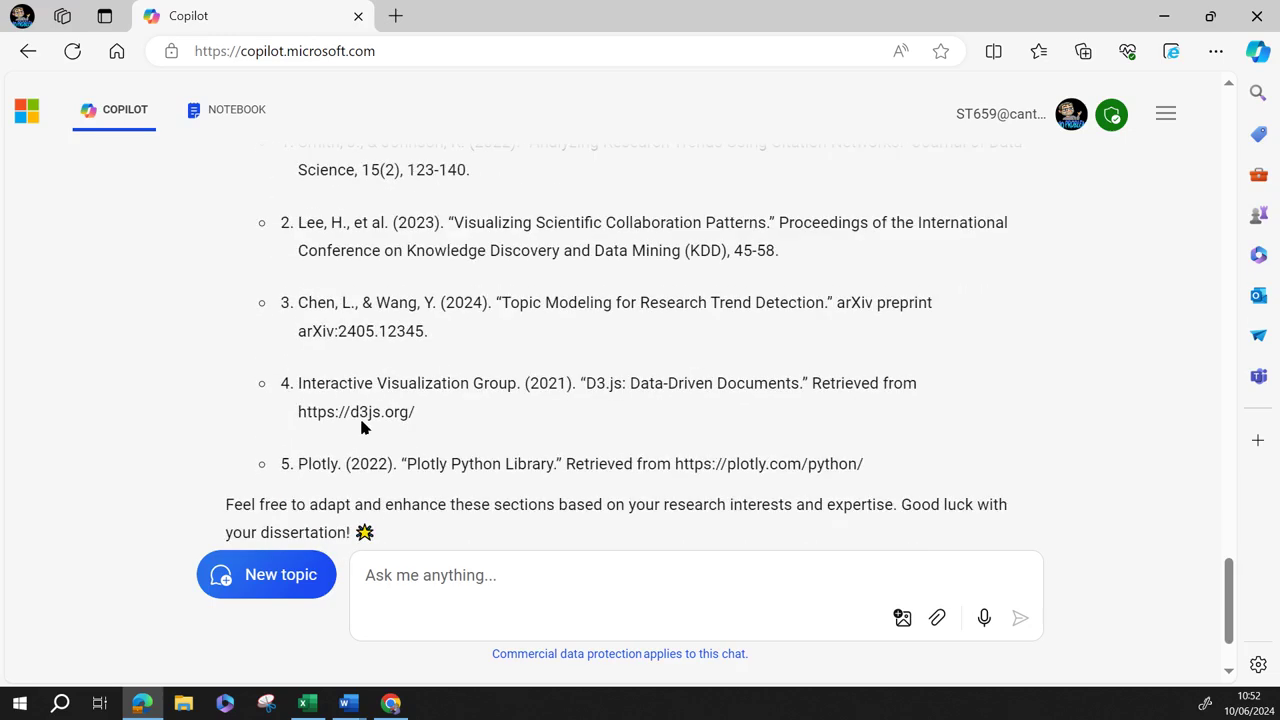